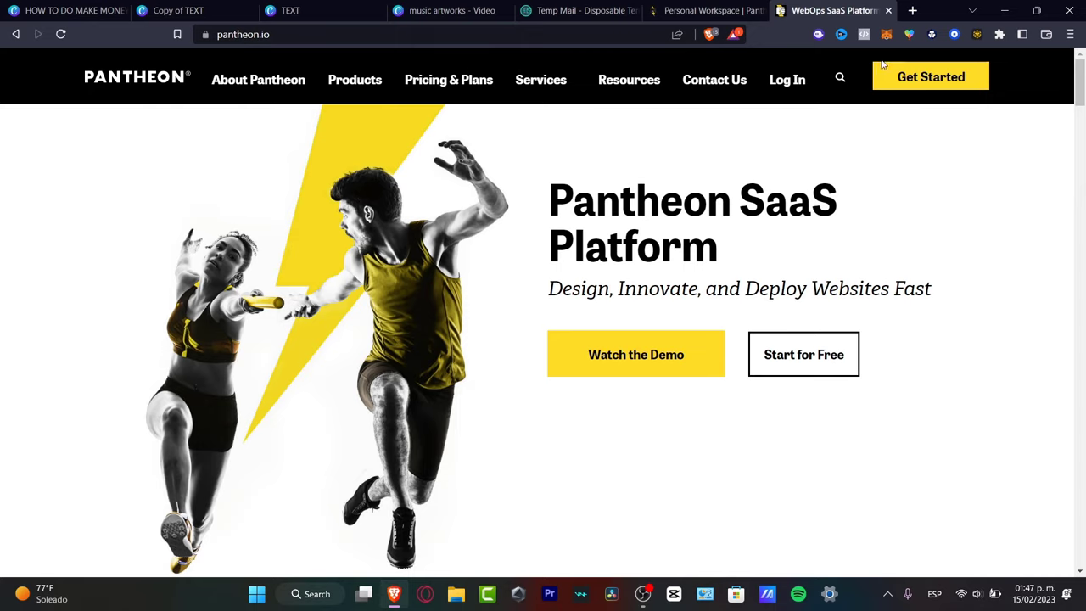
Scroll through Pantheon's free account sign-up form, then close it to return to the Personal Workspace.
{"action": "left_click", "coordinate": [910, 75]}
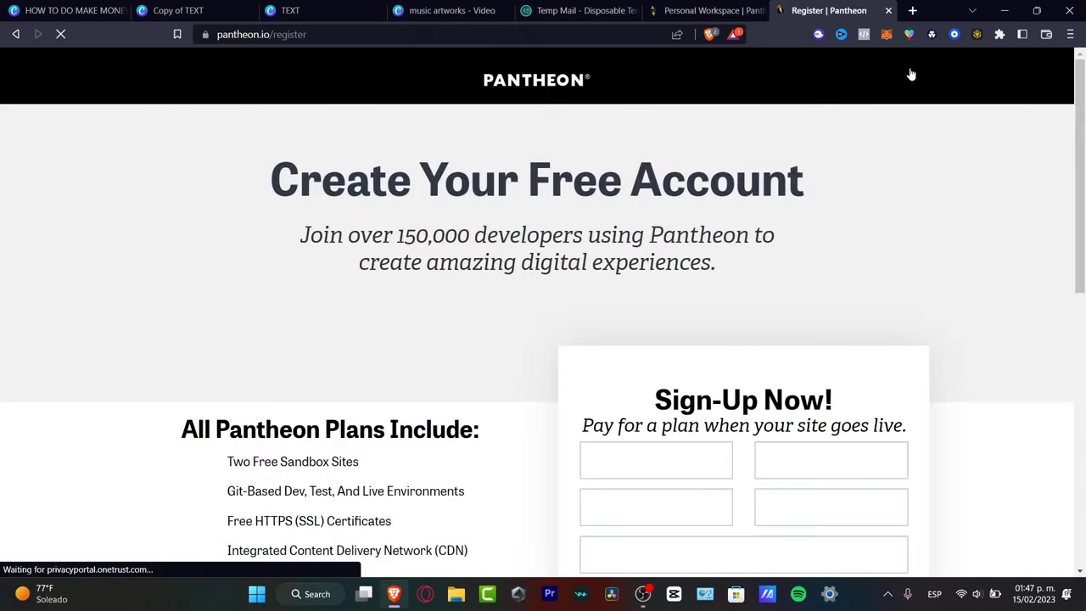
{"action": "scroll", "coordinate": [976, 229], "scroll_direction": "down", "scroll_amount": 3}
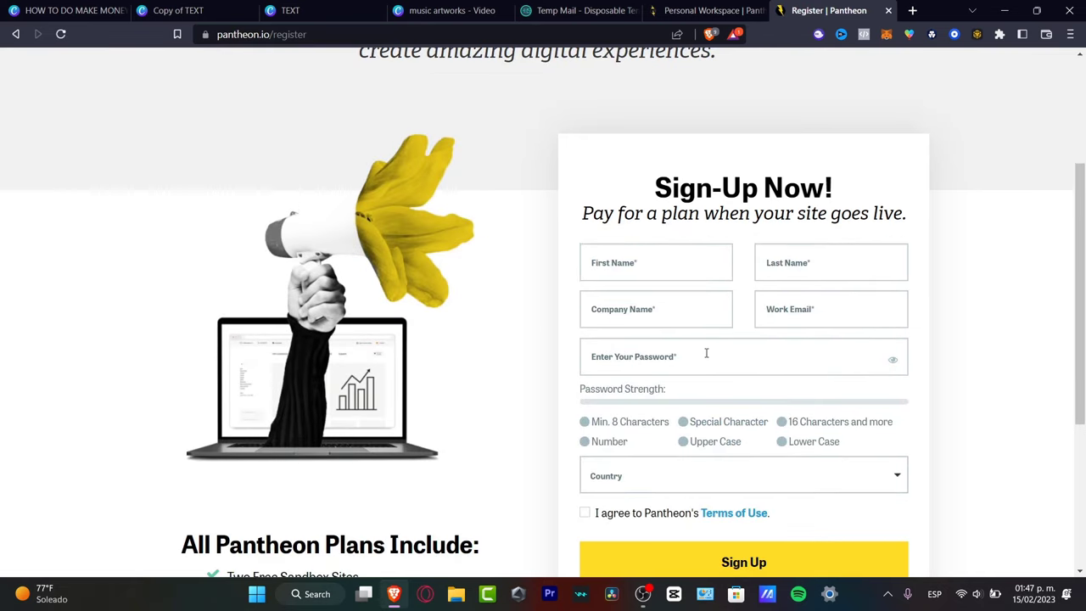
{"action": "scroll", "coordinate": [706, 353], "scroll_direction": "down", "scroll_amount": 3}
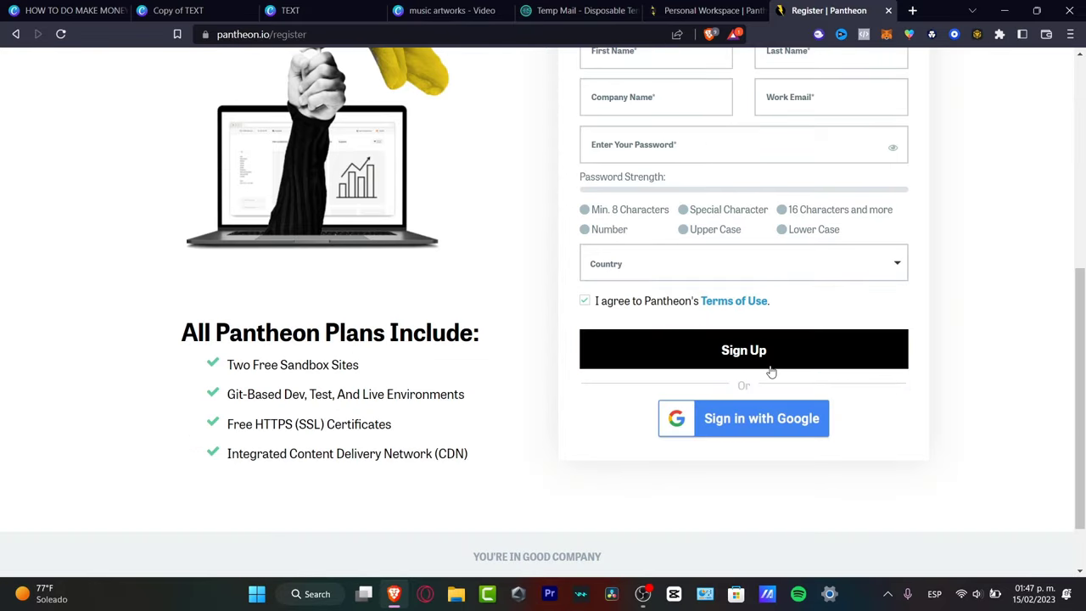
{"action": "left_click", "coordinate": [888, 10]}
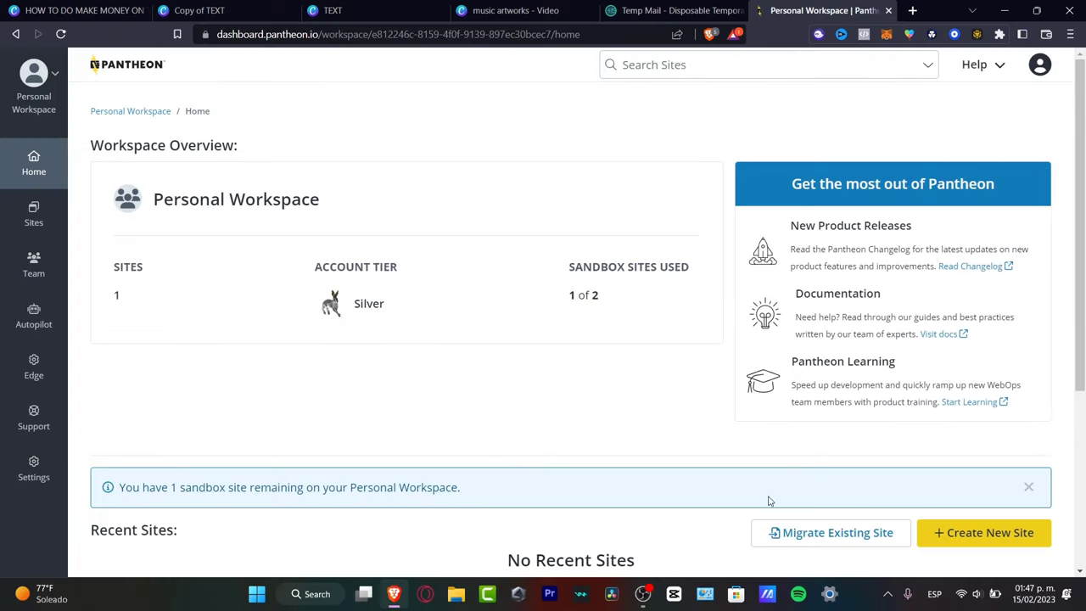
Create the WordPress site techexpresstuts and show it in the workspace Sites list.
{"action": "left_click", "coordinate": [995, 541]}
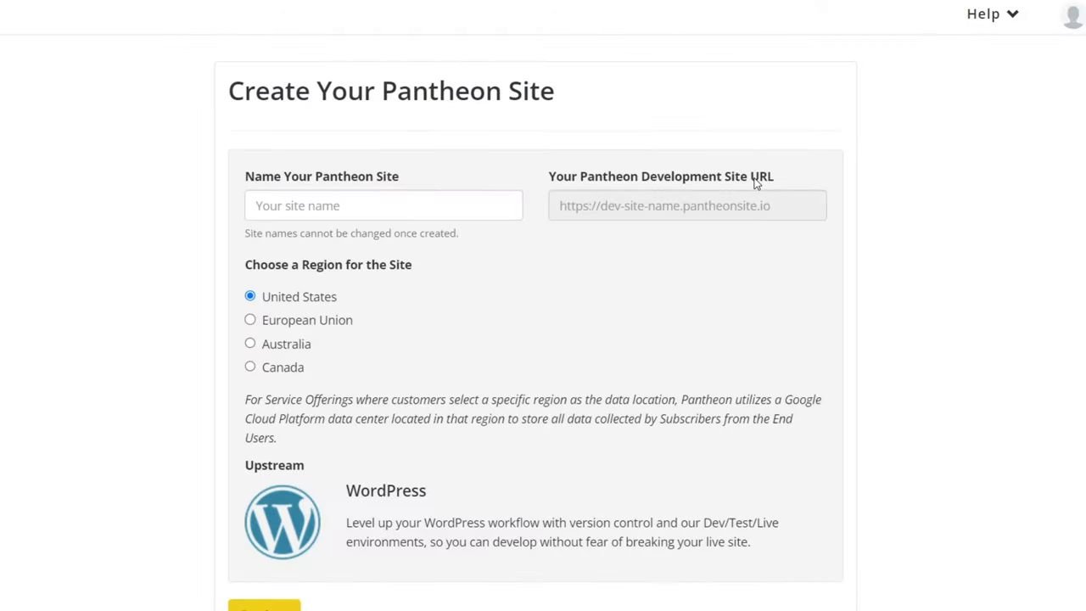
{"action": "left_click", "coordinate": [446, 132]}
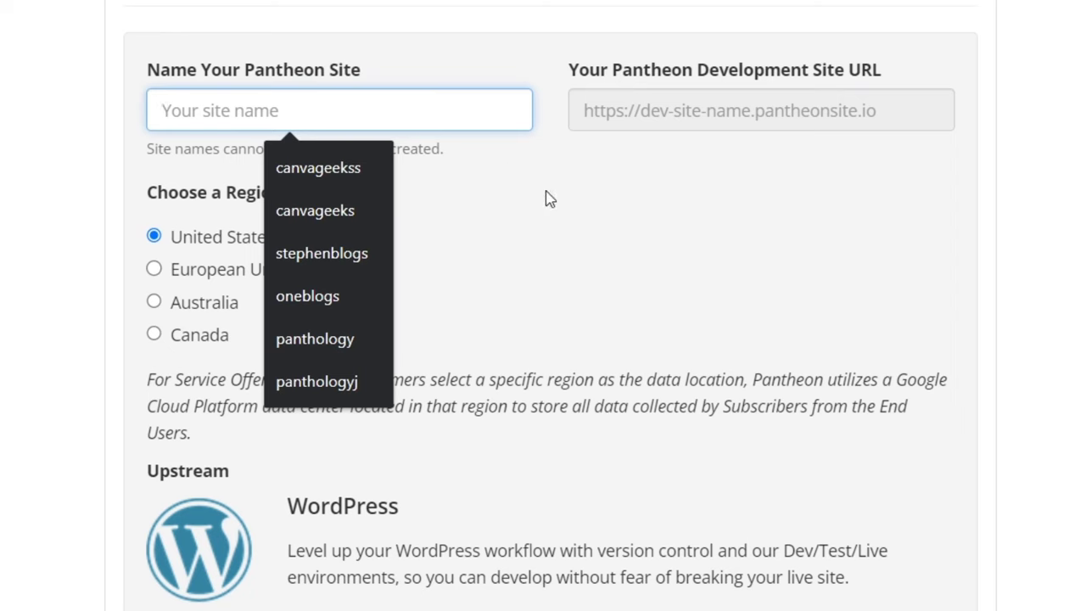
{"action": "left_click", "coordinate": [548, 220]}
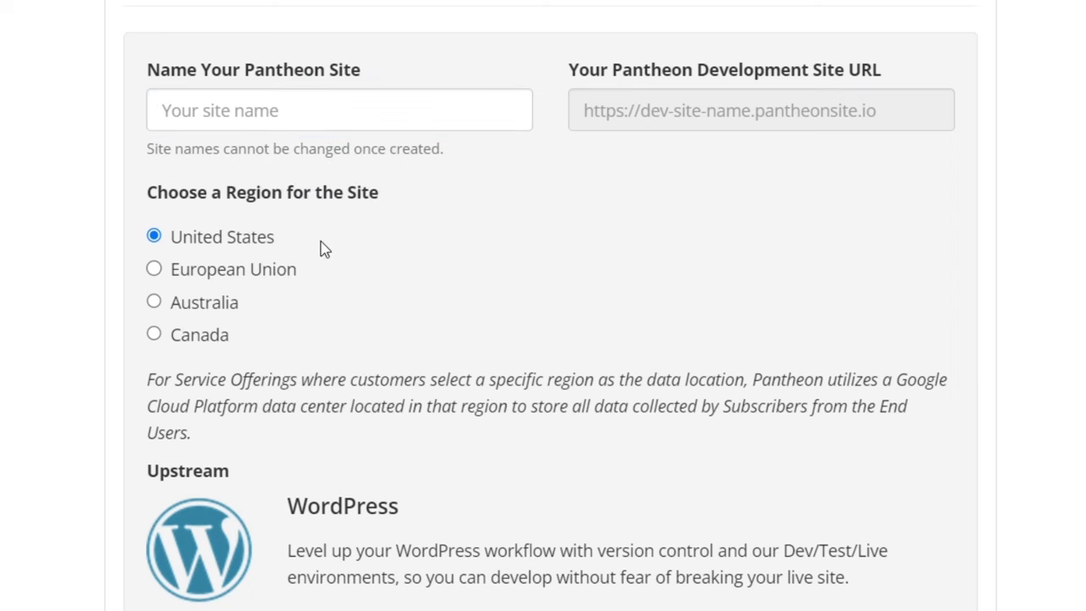
{"action": "scroll", "coordinate": [325, 249], "scroll_direction": "down", "scroll_amount": 1}
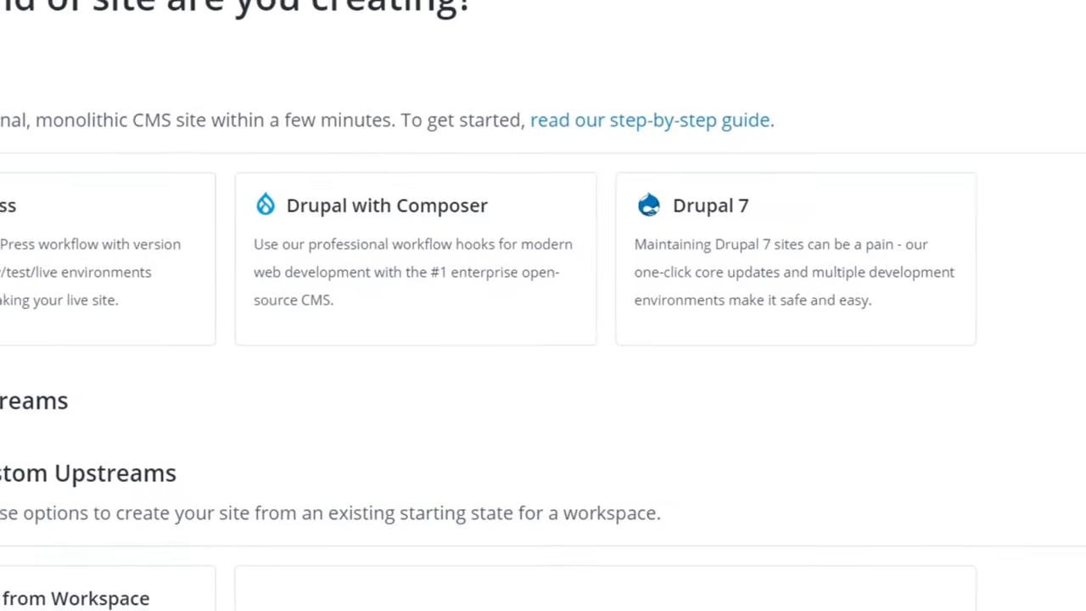
{"action": "left_click", "coordinate": [34, 216]}
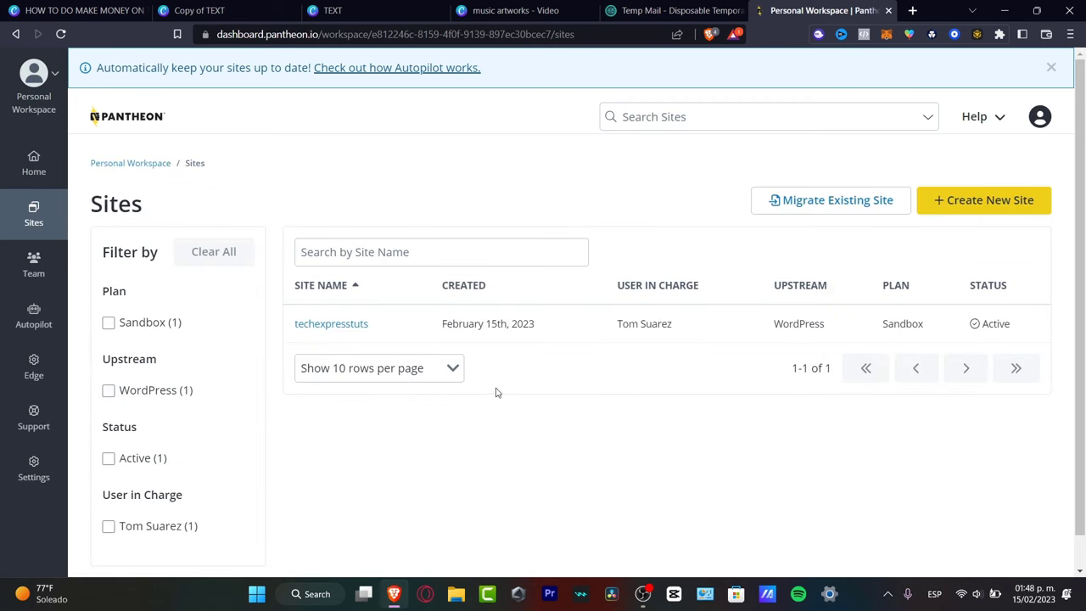
Open the techexpresstuts site dashboard and launch its Dev environment's development site.
{"action": "left_click", "coordinate": [331, 323]}
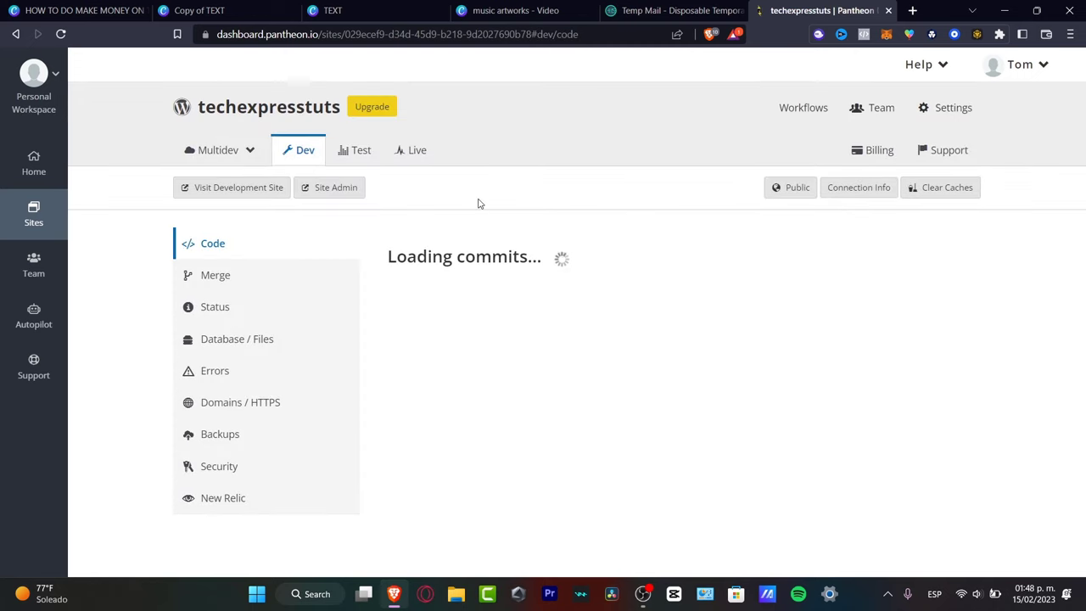
{"action": "double_click", "coordinate": [299, 117]}
{"action": "key", "text": "ctrl+c"}
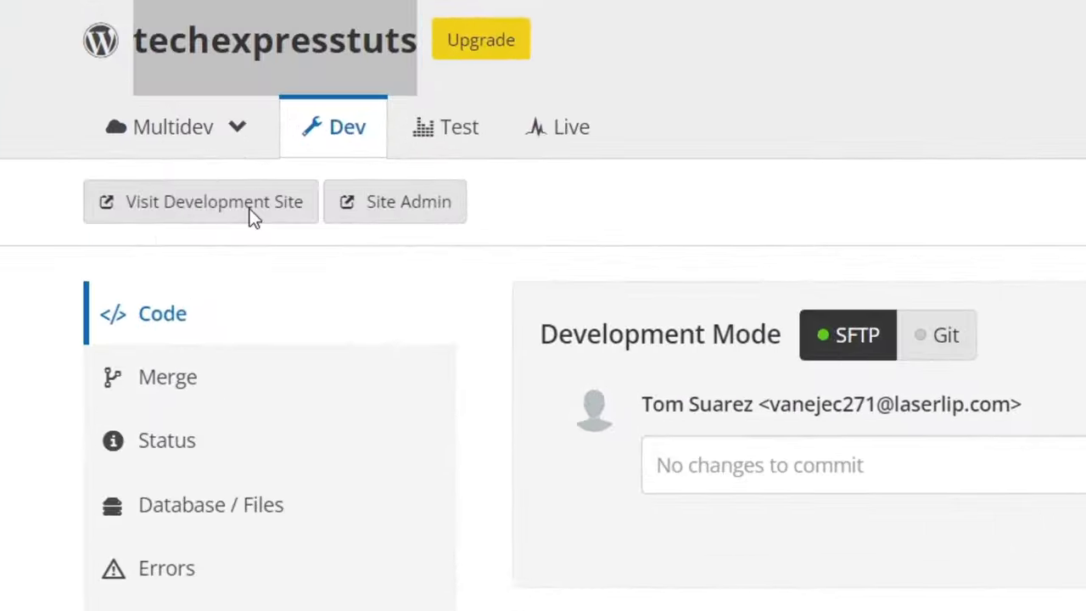
{"action": "left_click", "coordinate": [248, 188]}
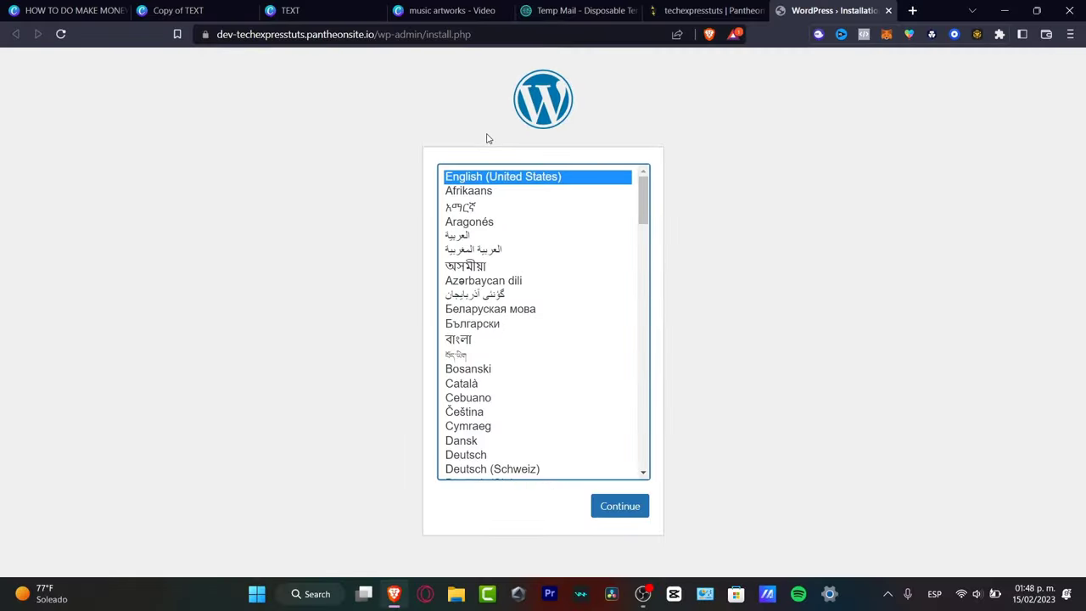
Continue the install in English (United States) and enter the site title Tech Express.
{"action": "left_click", "coordinate": [632, 508]}
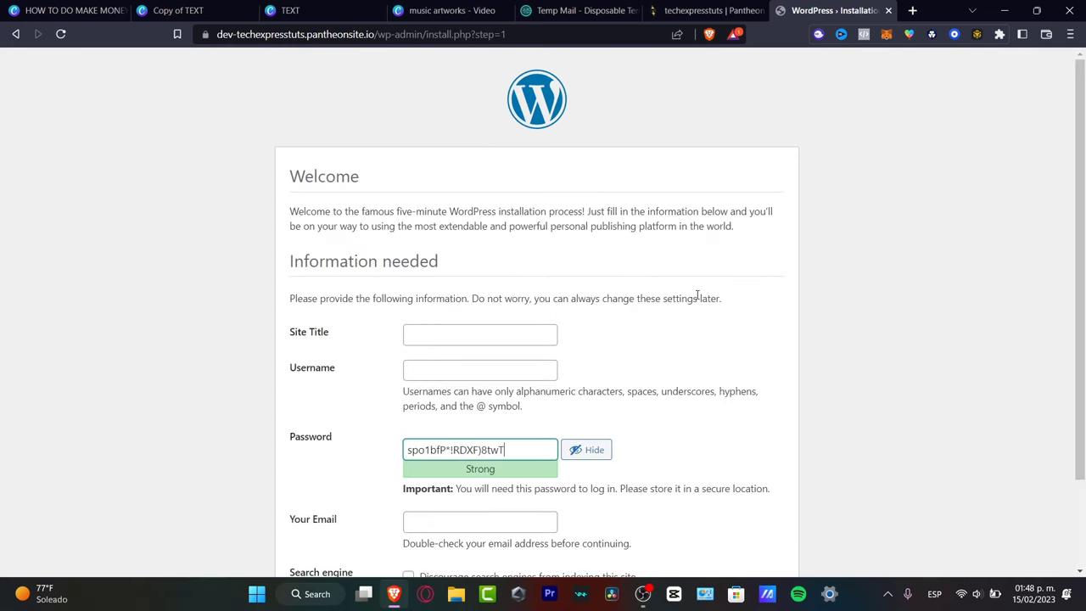
{"action": "scroll", "coordinate": [645, 280], "scroll_direction": "down", "scroll_amount": 2}
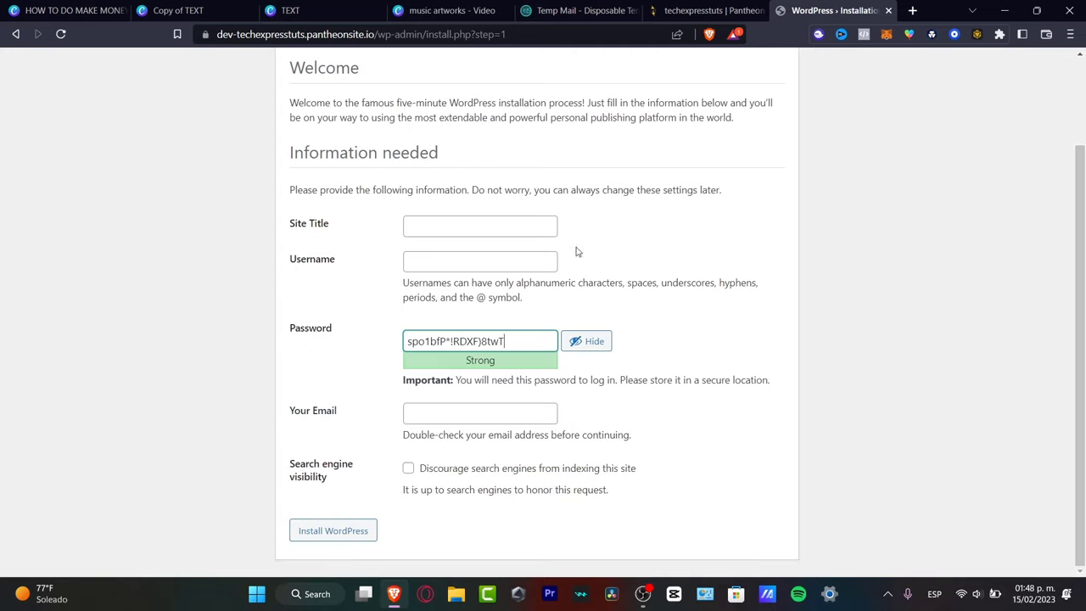
{"action": "left_click", "coordinate": [478, 224]}
{"action": "key", "text": "ctrl+v"}
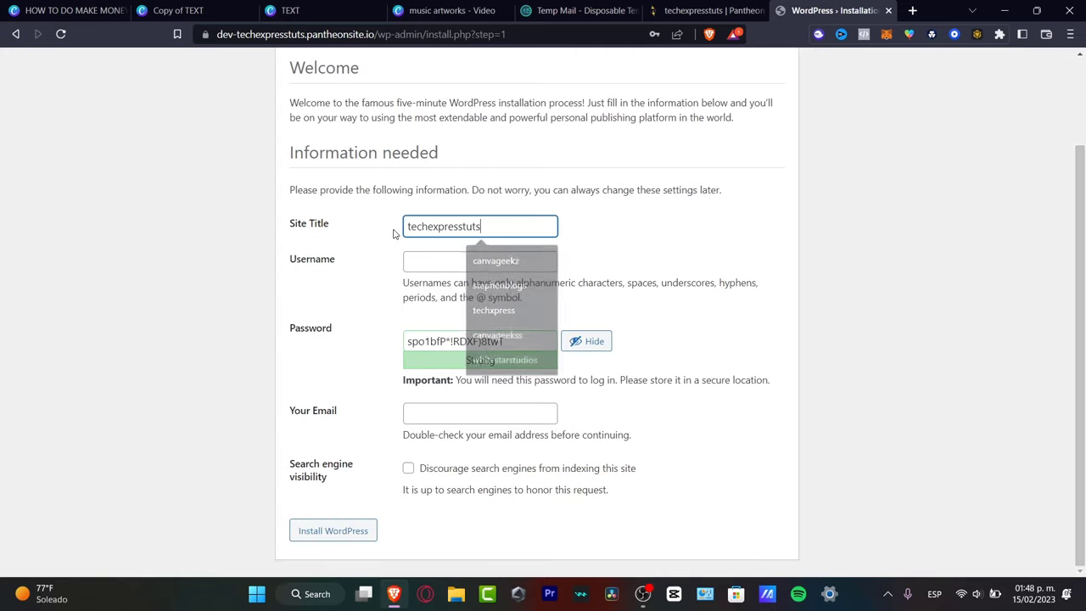
{"action": "double_click", "coordinate": [473, 228]}
{"action": "type", "text": "Tech Expre"}
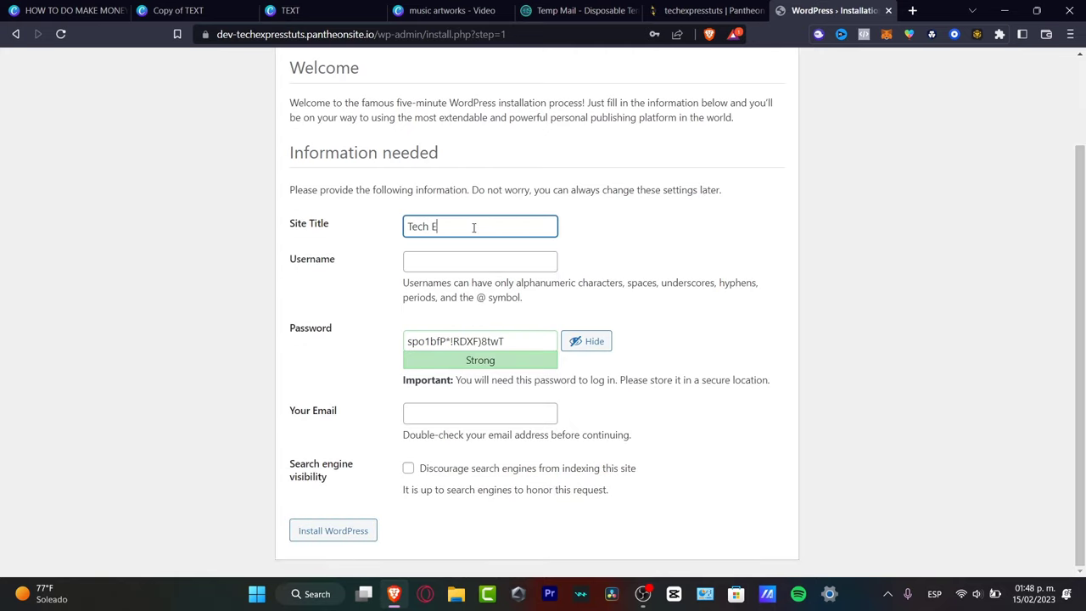
Fill in the admin username and copy the generated password into a spare tab for safekeeping.
{"action": "left_click", "coordinate": [511, 265]}
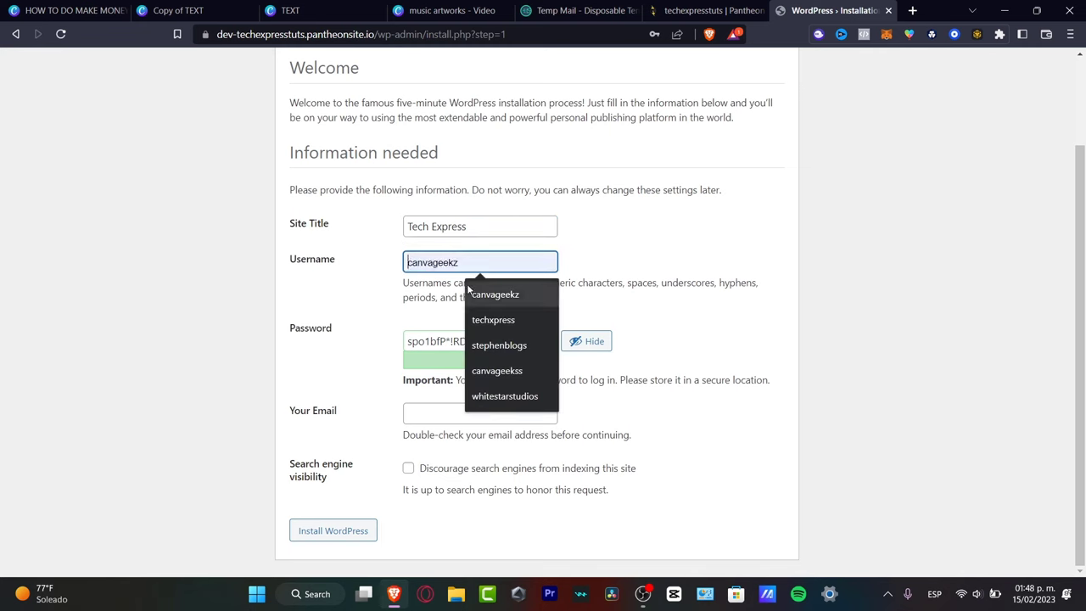
{"action": "key", "text": "ctrl+v"}
{"action": "key", "text": "ctrl+a"}
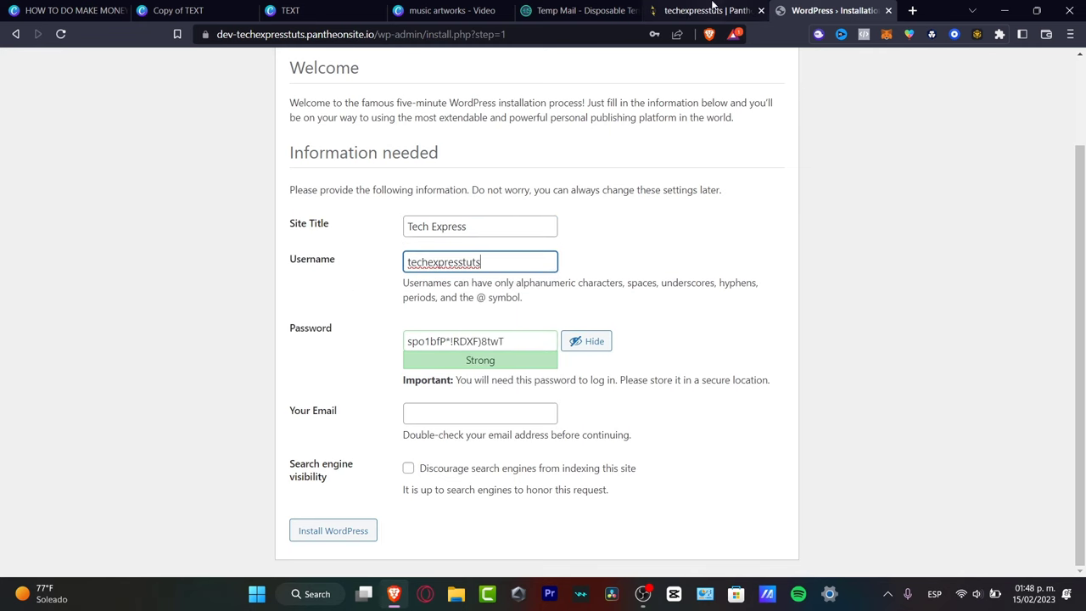
{"action": "left_click", "coordinate": [704, 10]}
{"action": "left_click", "coordinate": [830, 10]}
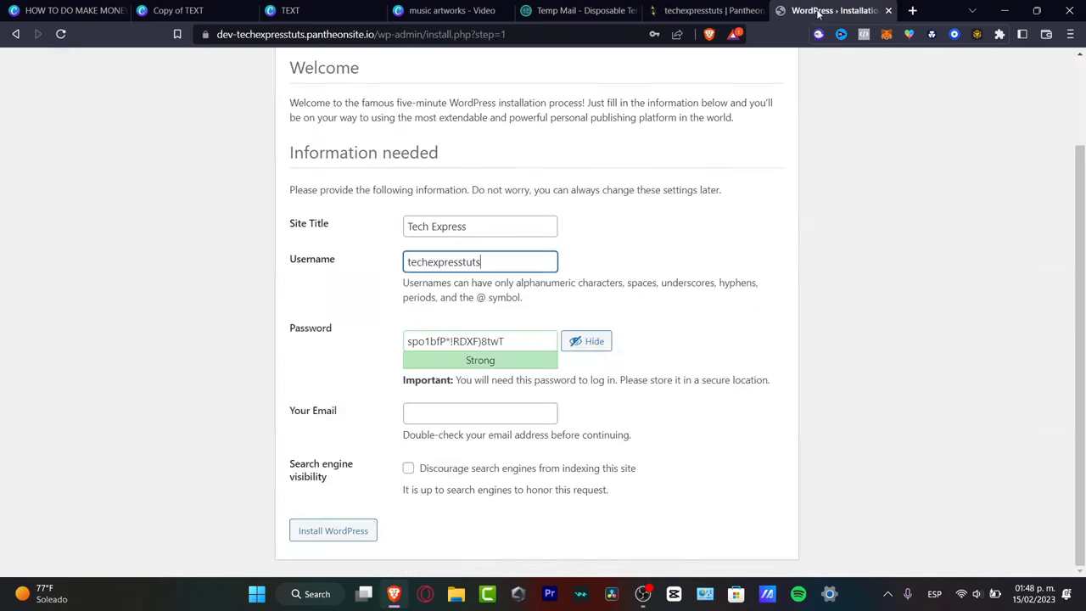
{"action": "triple_click", "coordinate": [521, 340]}
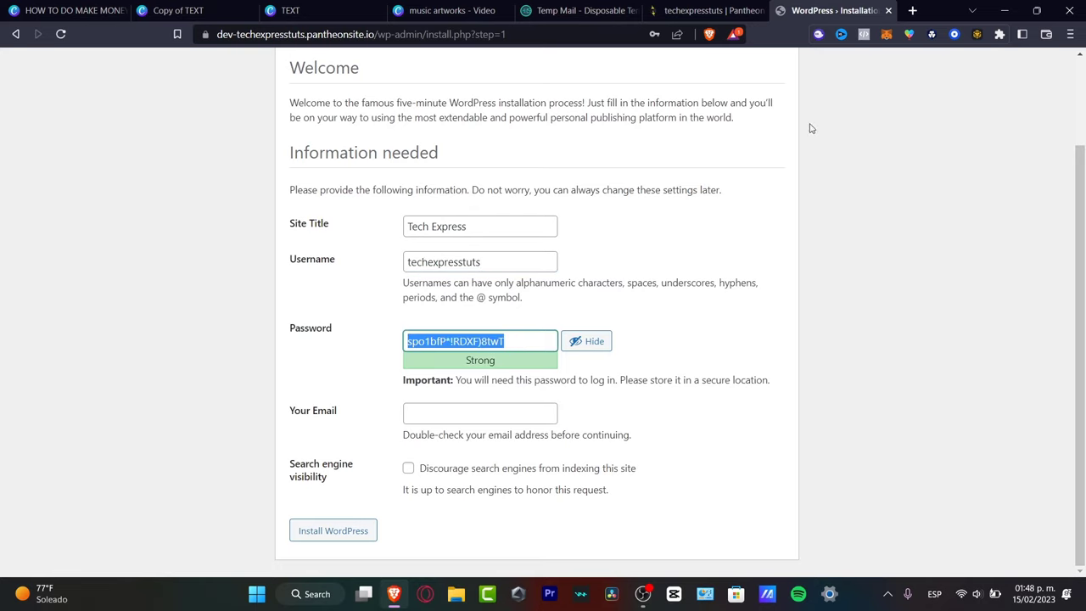
{"action": "key", "text": "ctrl+c"}
{"action": "left_click", "coordinate": [913, 10]}
{"action": "key", "text": "ctrl+v"}
{"action": "left_click", "coordinate": [747, 10]}
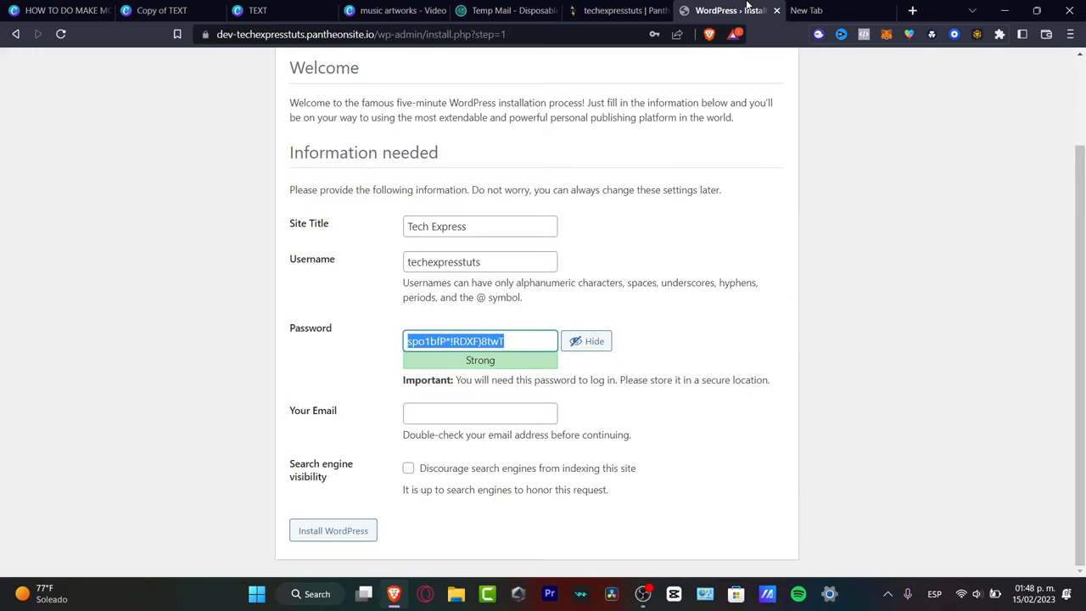
Paste the account e-mail copied from Pantheon into Your Email and install WordPress.
{"action": "left_click", "coordinate": [463, 415]}
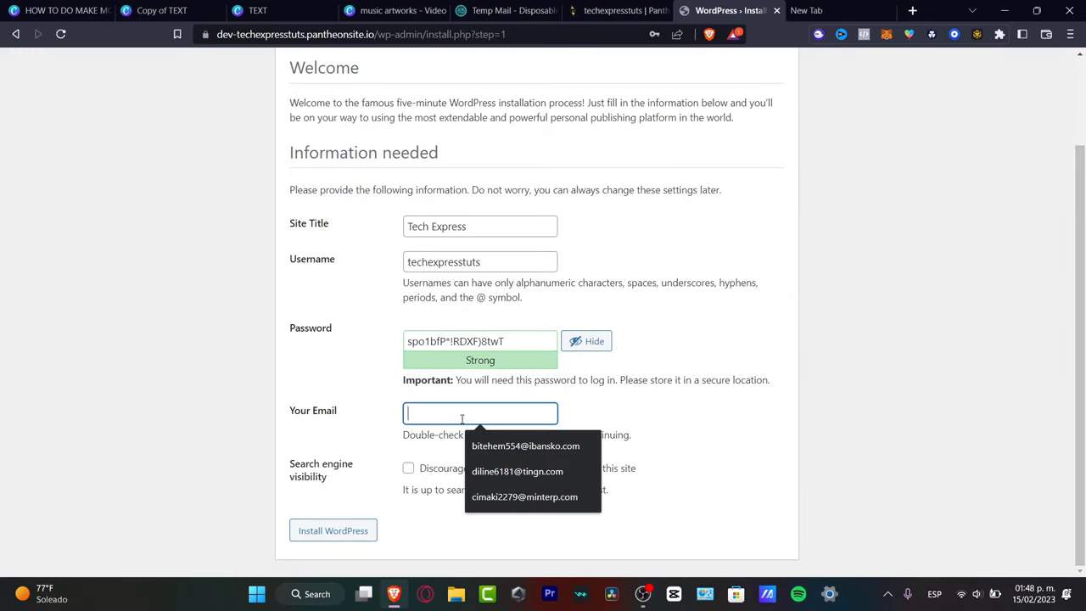
{"action": "left_click", "coordinate": [624, 10]}
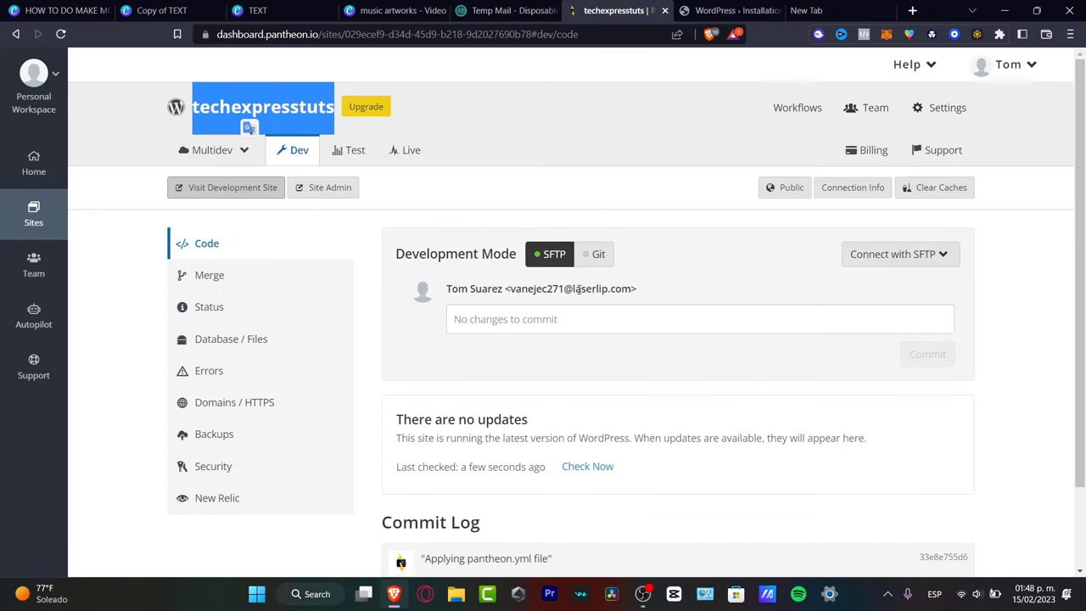
{"action": "mouse_move", "coordinate": [510, 289]}
{"action": "left_mouse_down"}
{"action": "mouse_move", "coordinate": [608, 289]}
{"action": "mouse_move", "coordinate": [509, 289]}
{"action": "left_mouse_up"}
{"action": "left_click", "coordinate": [681, 8]}
{"action": "key", "text": "ctrl+v"}
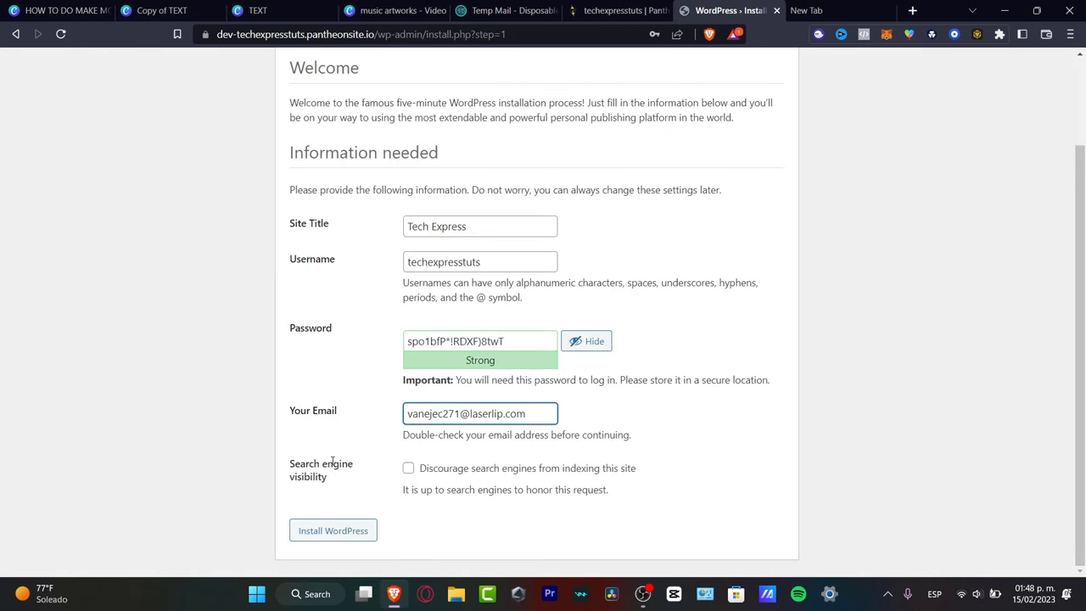
{"action": "left_click", "coordinate": [353, 523]}
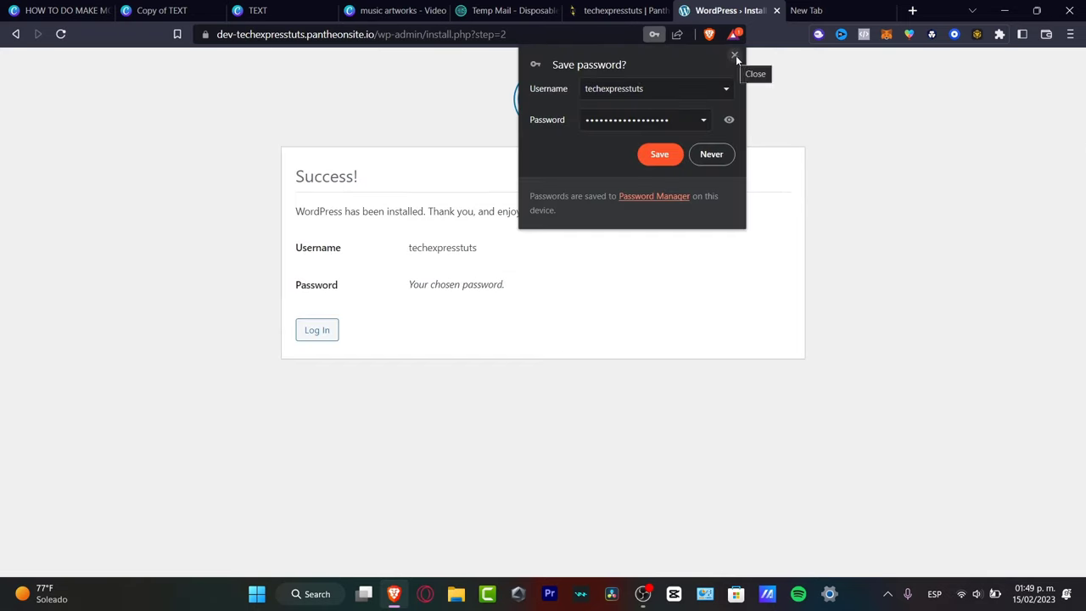
Dismiss the browser's save-password prompt and reach the Plugins page showing Akismet and Hello Dolly.
{"action": "left_click", "coordinate": [734, 56]}
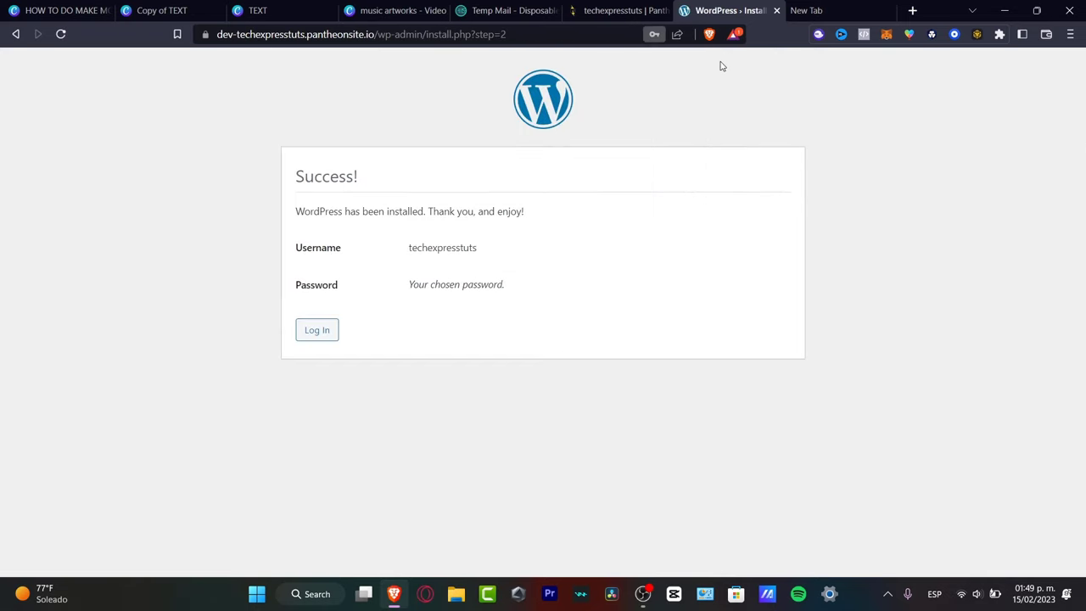
{"action": "left_click", "coordinate": [331, 333]}
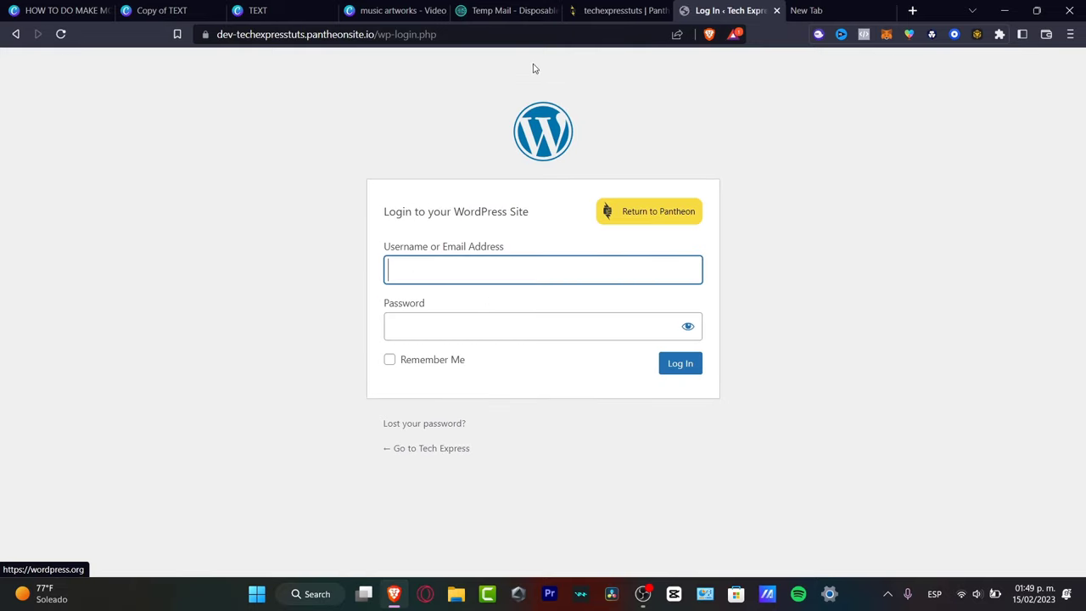
{"action": "left_click", "coordinate": [619, 10]}
{"action": "double_click", "coordinate": [264, 107]}
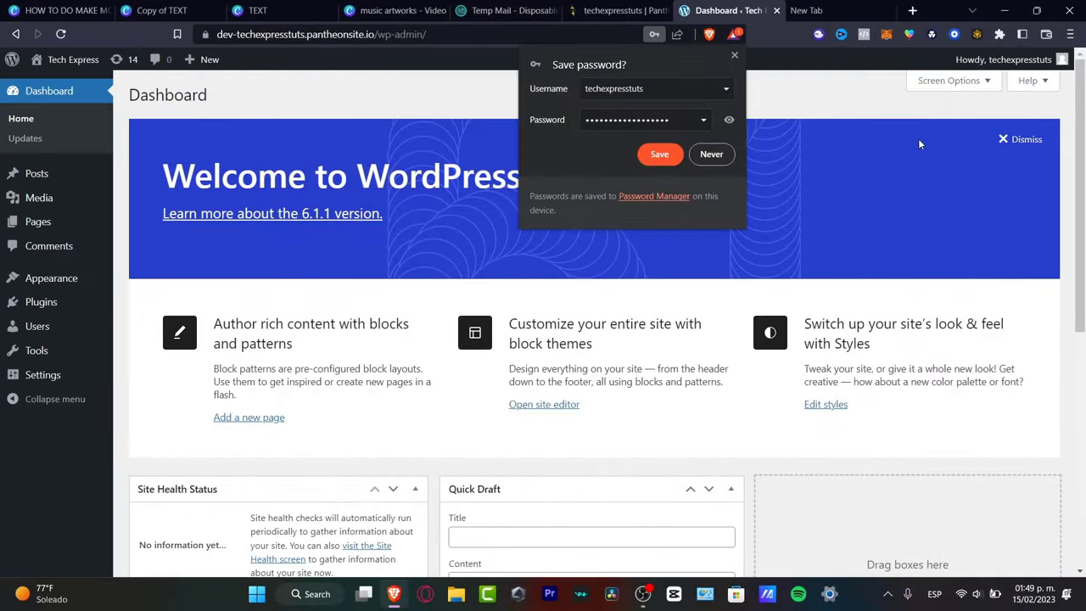
{"action": "left_click", "coordinate": [734, 55]}
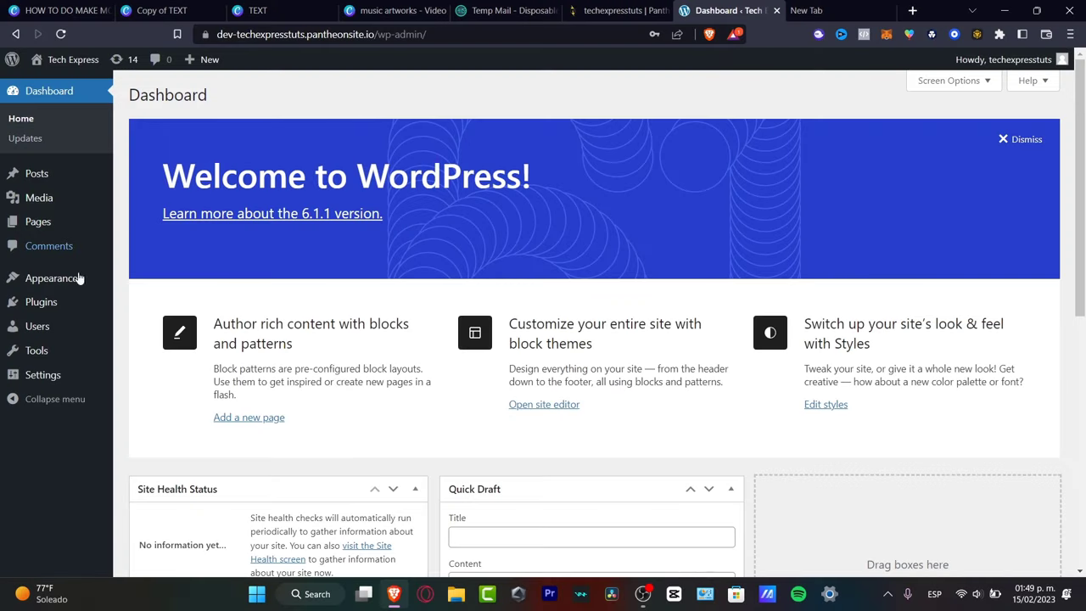
{"action": "left_click", "coordinate": [53, 301]}
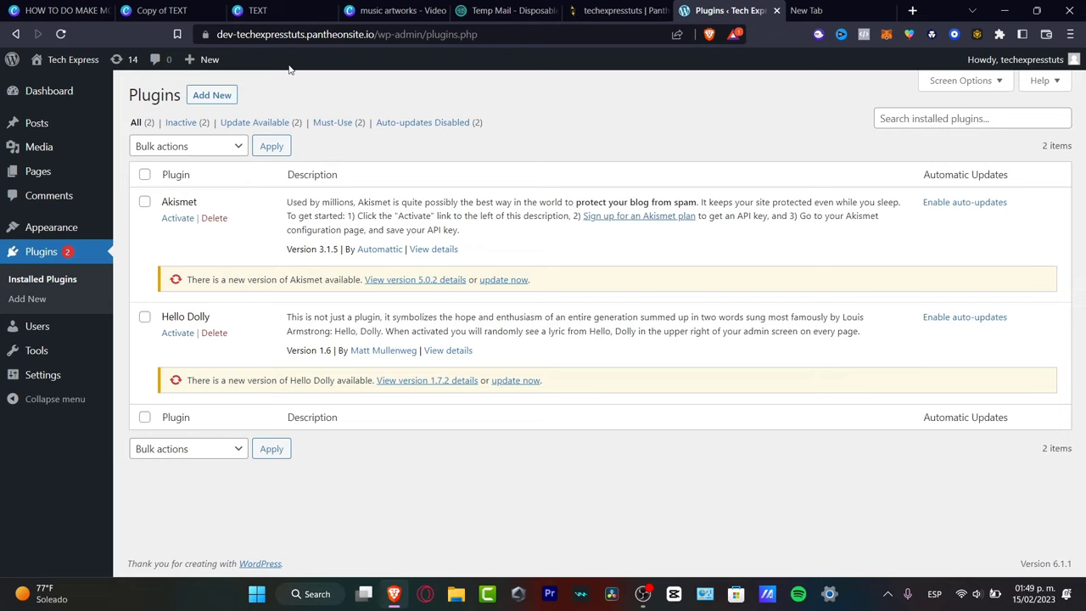
Search Add Plugins for 'school management' and browse the 80 results, including WPSchoolPress.
{"action": "left_click", "coordinate": [220, 104]}
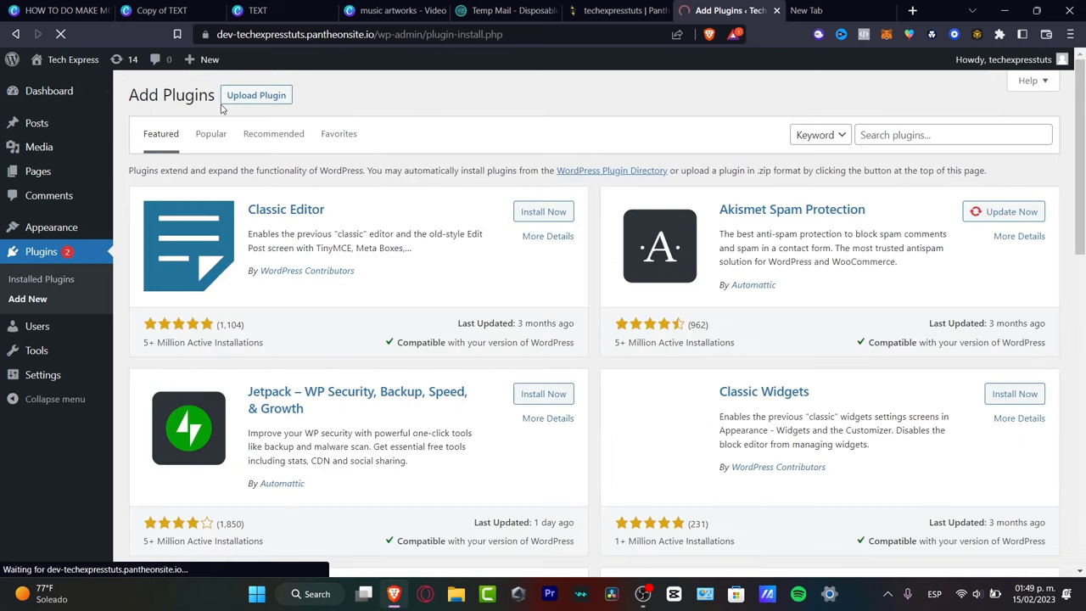
{"action": "left_click", "coordinate": [931, 134]}
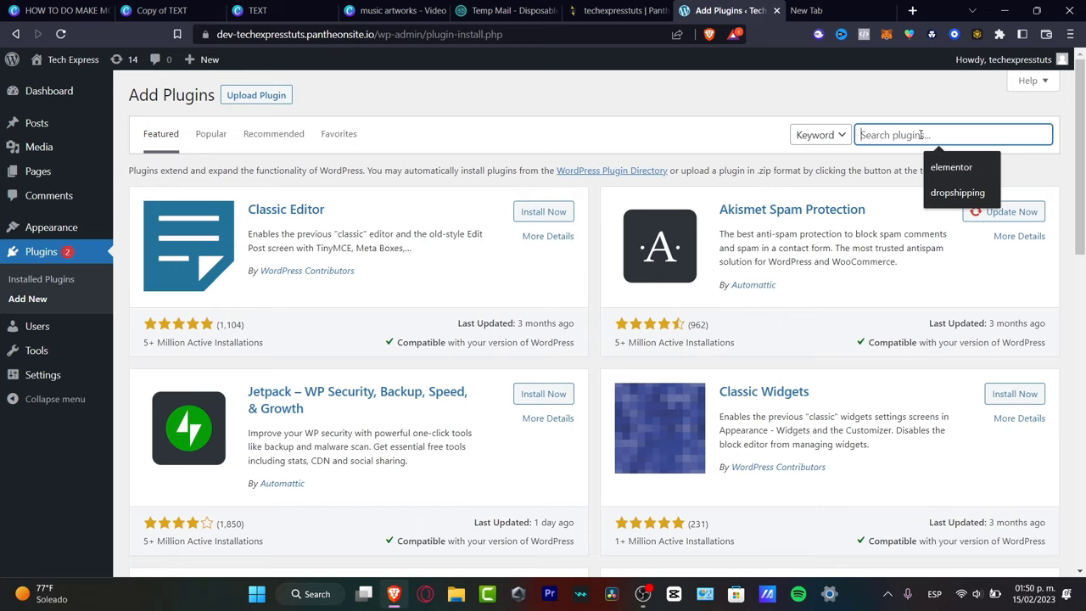
{"action": "type", "text": "school management"}
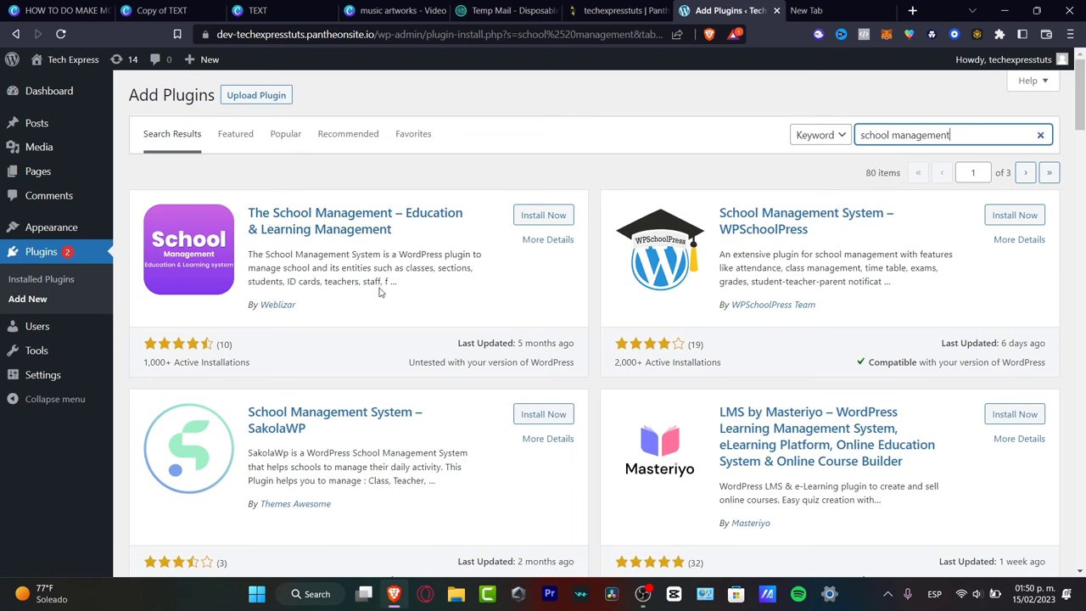
{"action": "scroll", "coordinate": [471, 305], "scroll_direction": "down", "scroll_amount": 3}
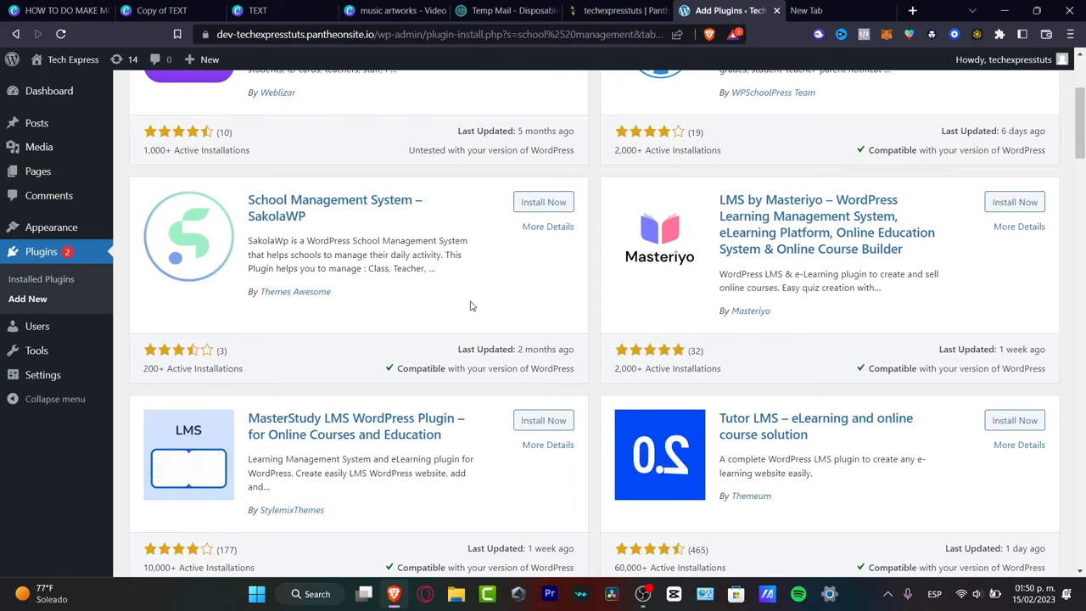
{"action": "scroll", "coordinate": [470, 305], "scroll_direction": "up", "scroll_amount": 3}
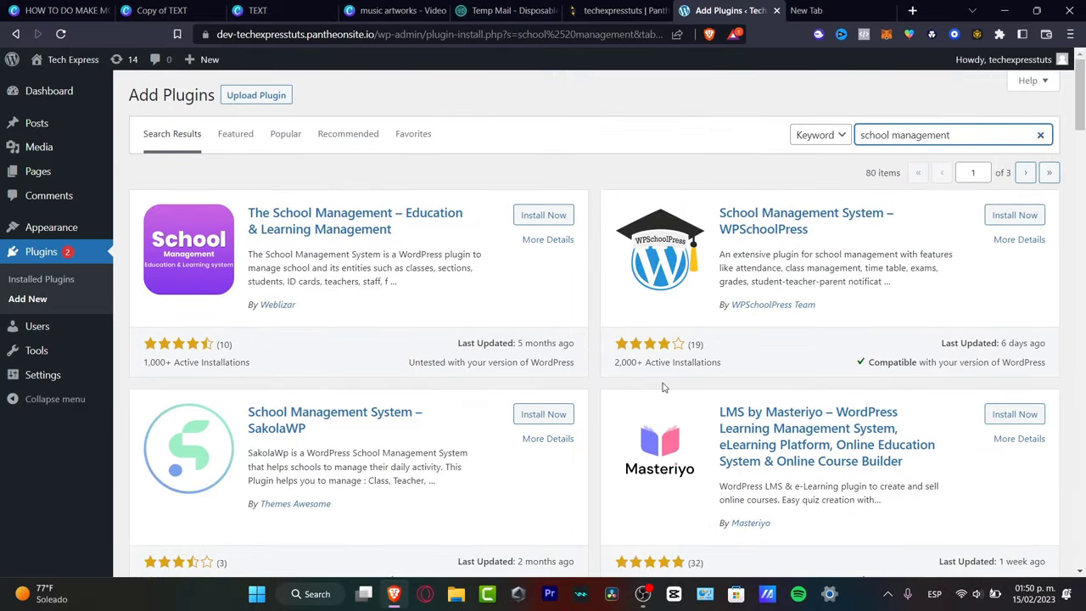
{"action": "scroll", "coordinate": [620, 374], "scroll_direction": "down", "scroll_amount": 3}
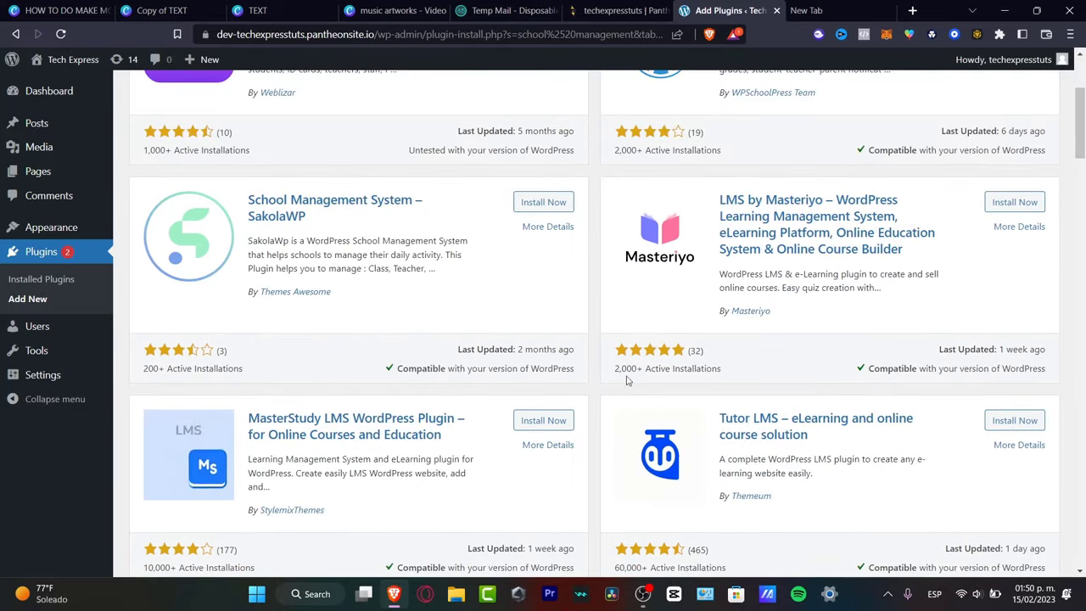
{"action": "scroll", "coordinate": [267, 393], "scroll_direction": "down", "scroll_amount": 3}
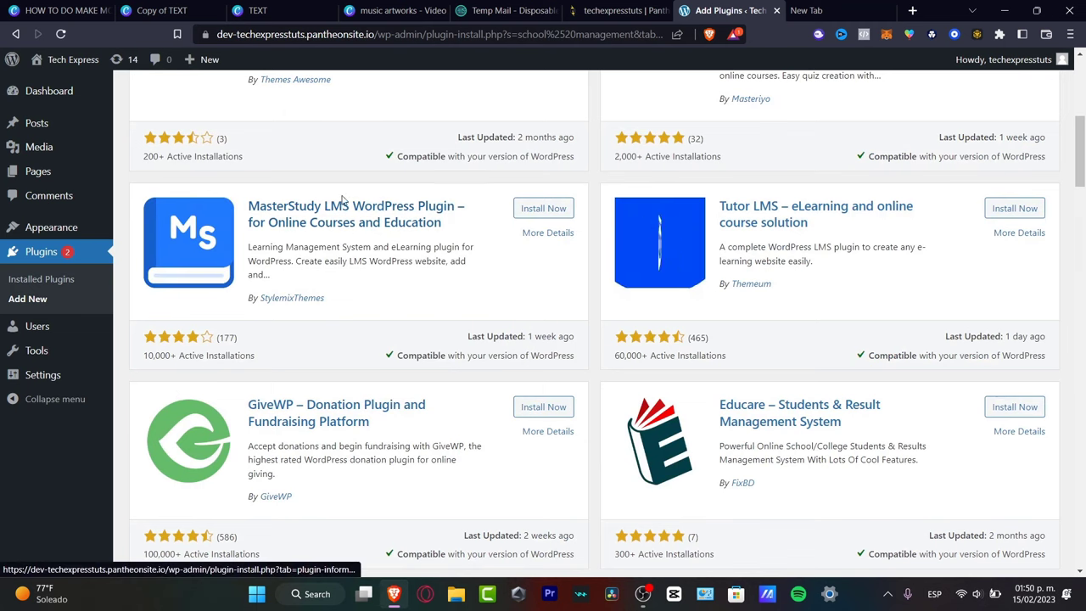
{"action": "scroll", "coordinate": [722, 439], "scroll_direction": "up", "scroll_amount": 6}
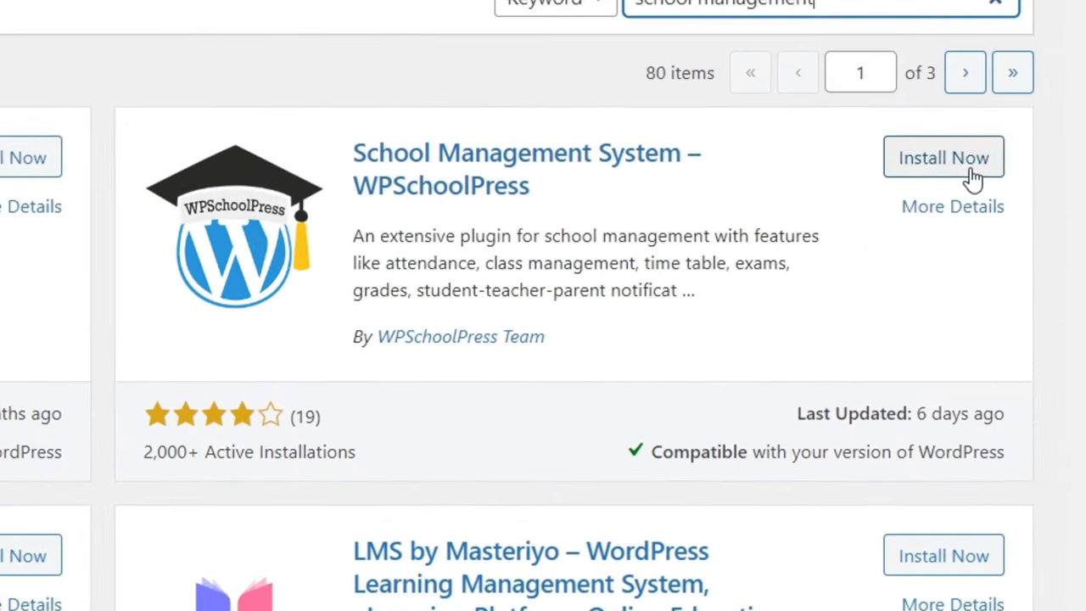
Install and activate WPSchoolPress, then follow its Settings link to an access-denied page.
{"action": "left_click", "coordinate": [1025, 219]}
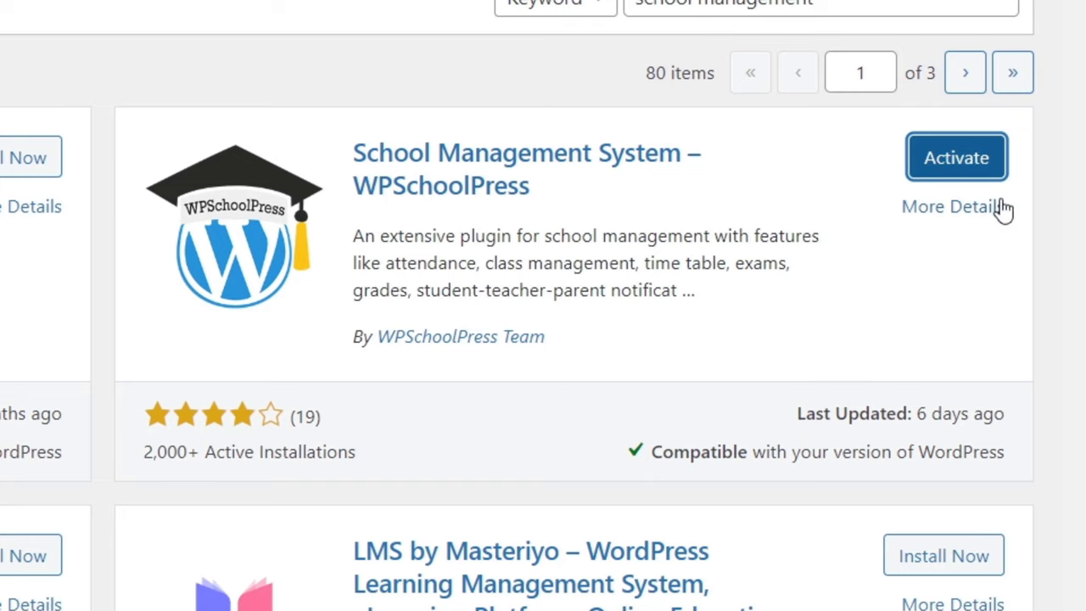
{"action": "left_click", "coordinate": [980, 174]}
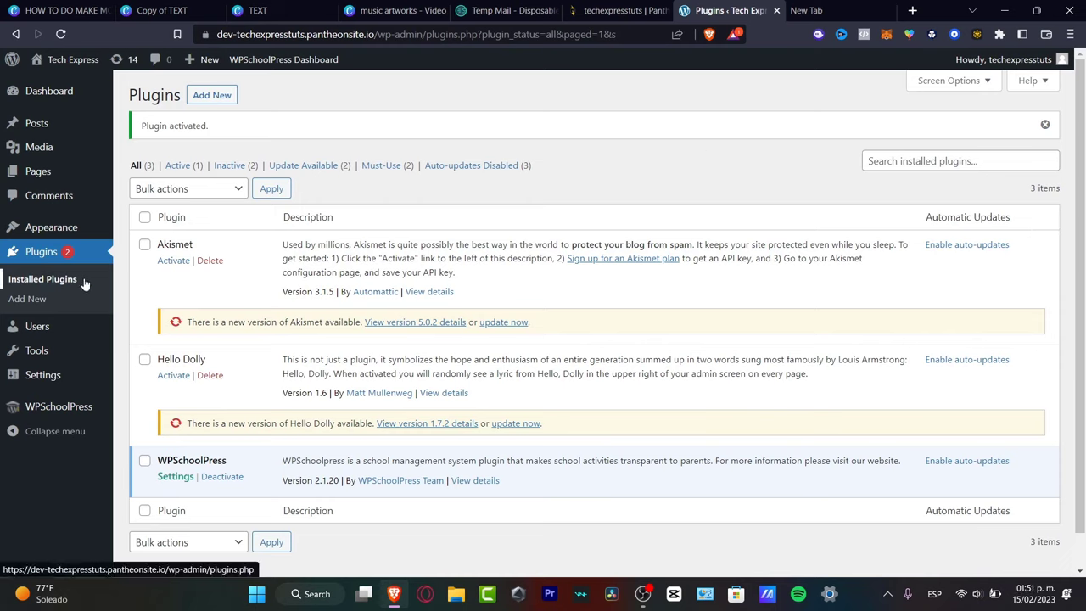
{"action": "scroll", "coordinate": [259, 292], "scroll_direction": "down", "scroll_amount": 1}
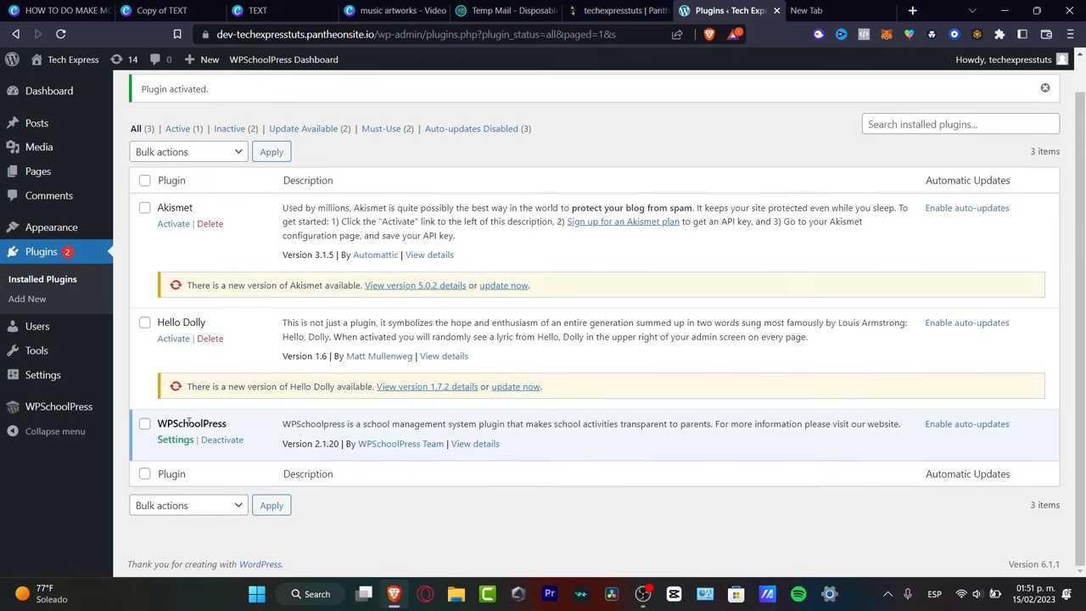
{"action": "left_click_drag", "start_coordinate": [165, 424], "coordinate": [223, 429]}
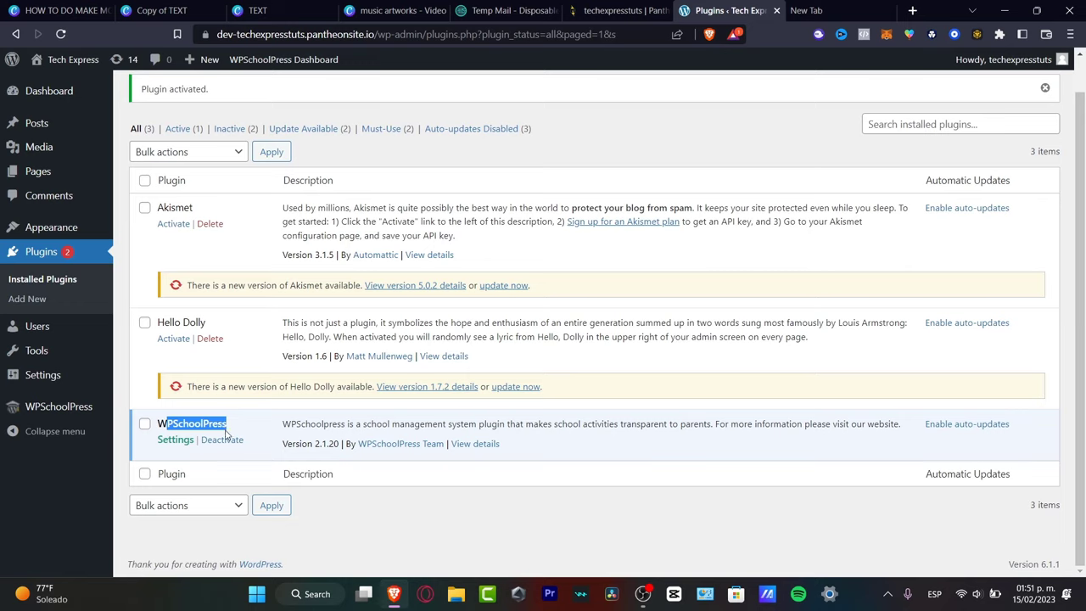
{"action": "left_click", "coordinate": [265, 426]}
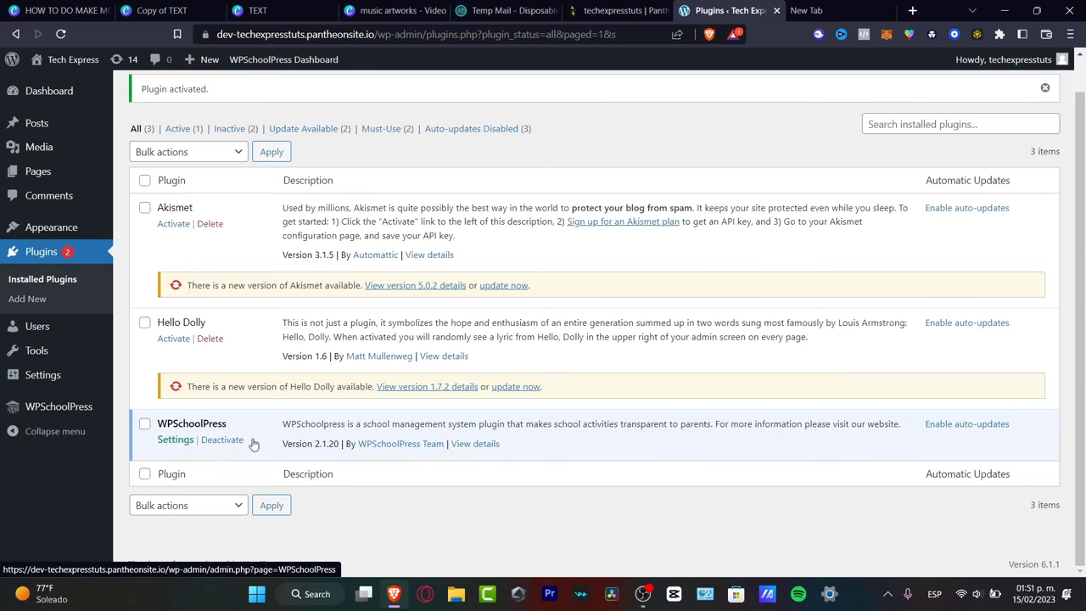
{"action": "left_click", "coordinate": [179, 442]}
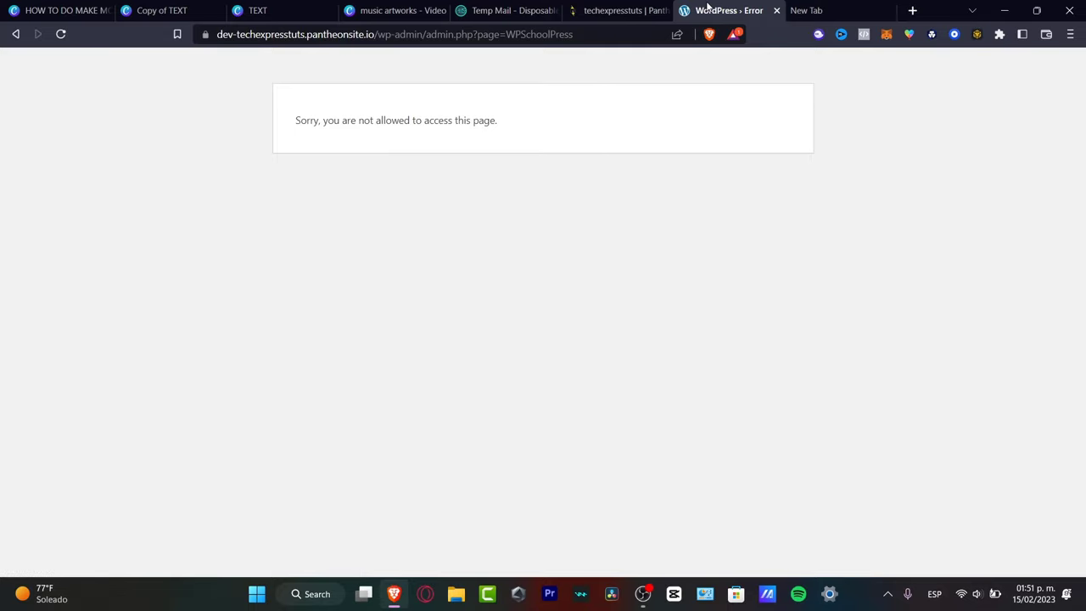
Open the WPSchoolPress dashboard with zero counts, then its empty Teachers list.
{"action": "left_click", "coordinate": [15, 33]}
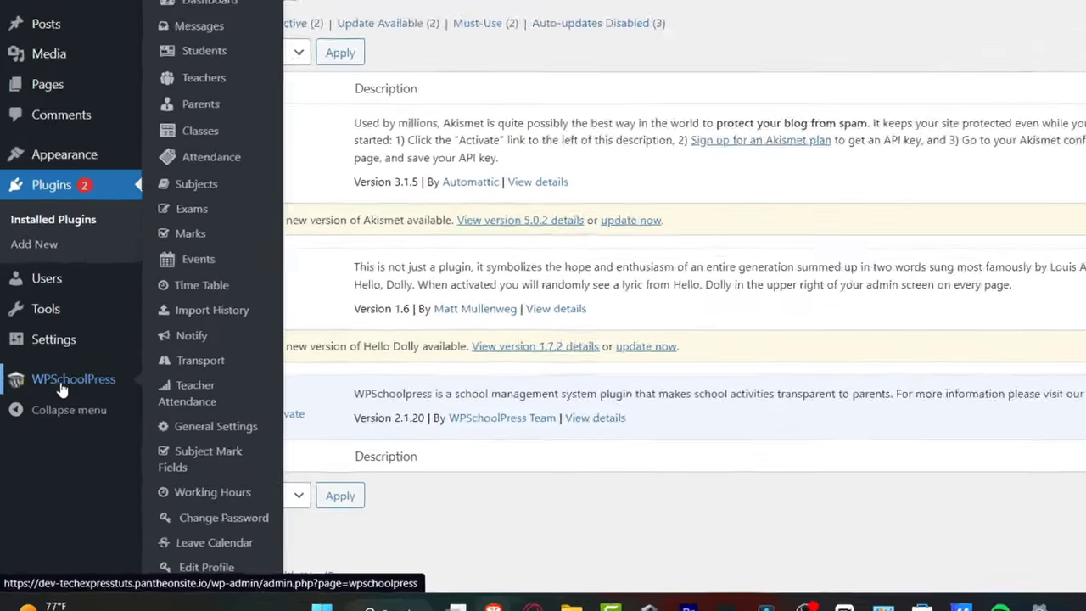
{"action": "left_click", "coordinate": [51, 414]}
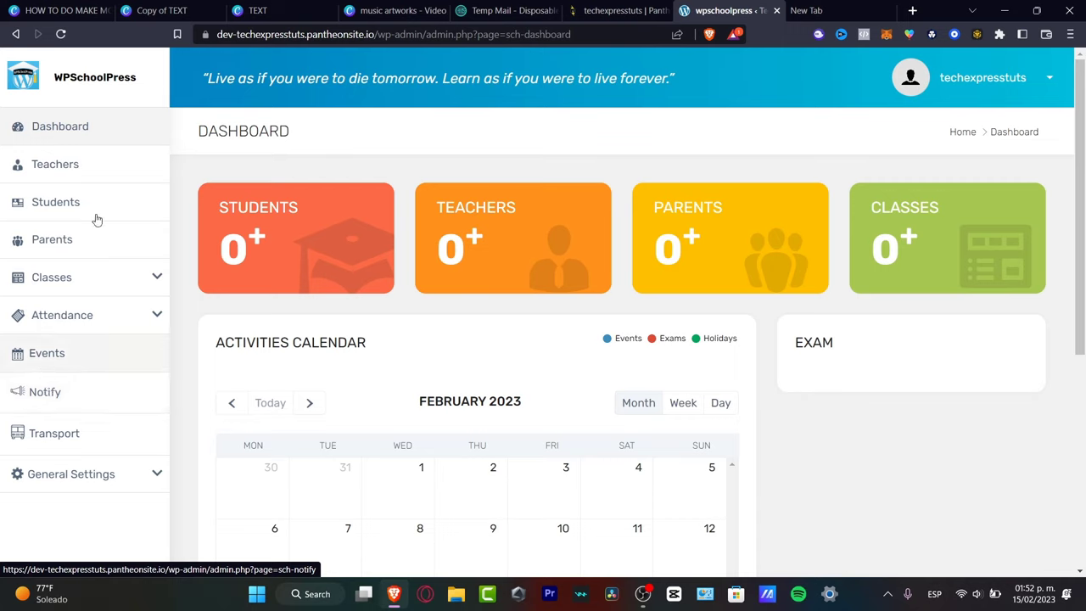
{"action": "left_click", "coordinate": [47, 164]}
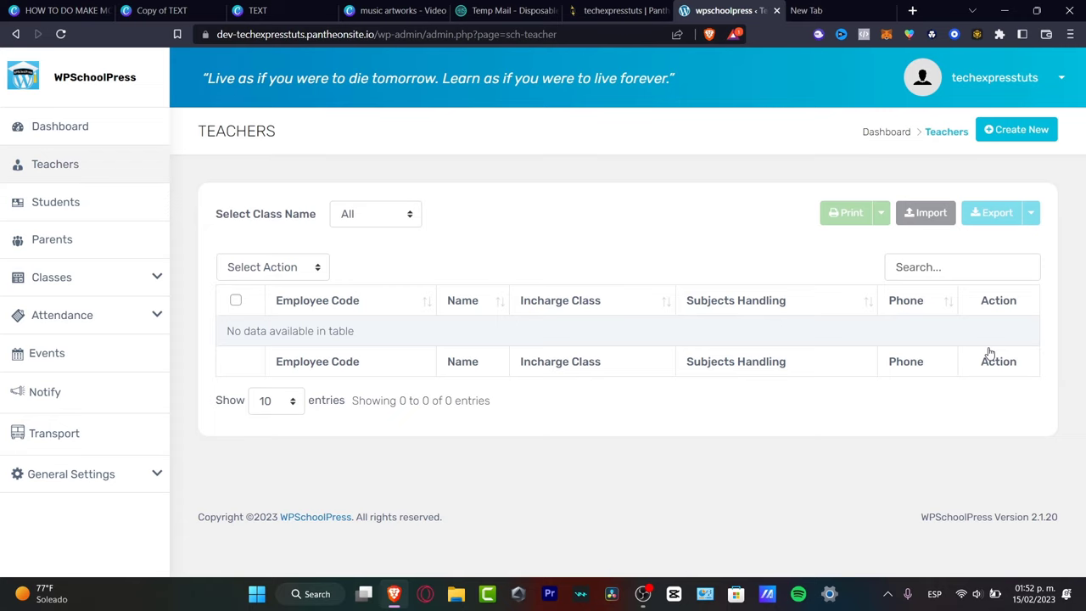
Start a new teacher record, skip the profile image, and enter 32 as first name.
{"action": "left_click", "coordinate": [1020, 136]}
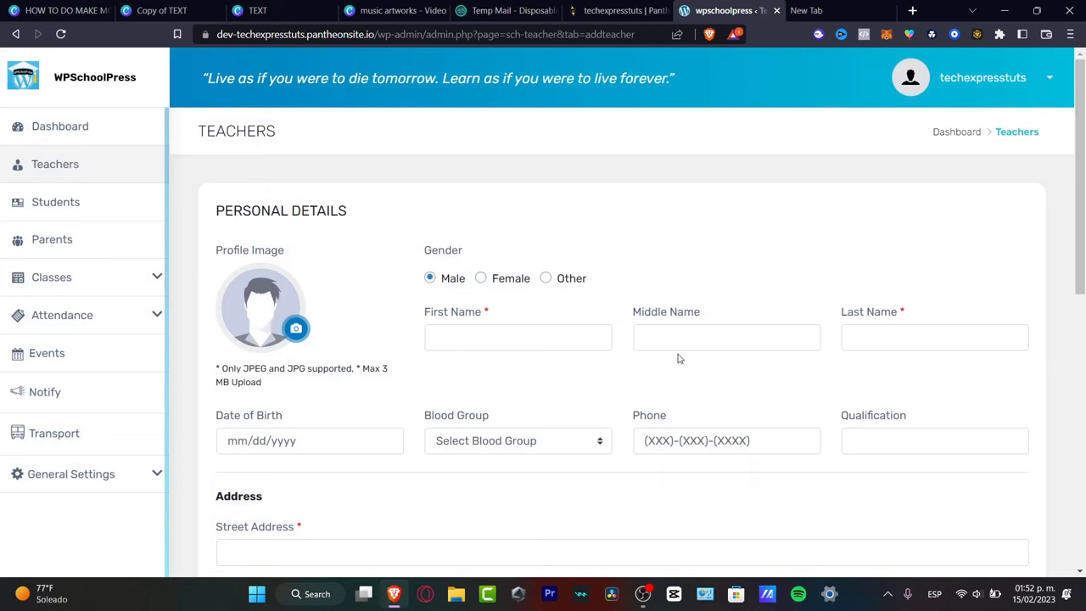
{"action": "left_click", "coordinate": [296, 328]}
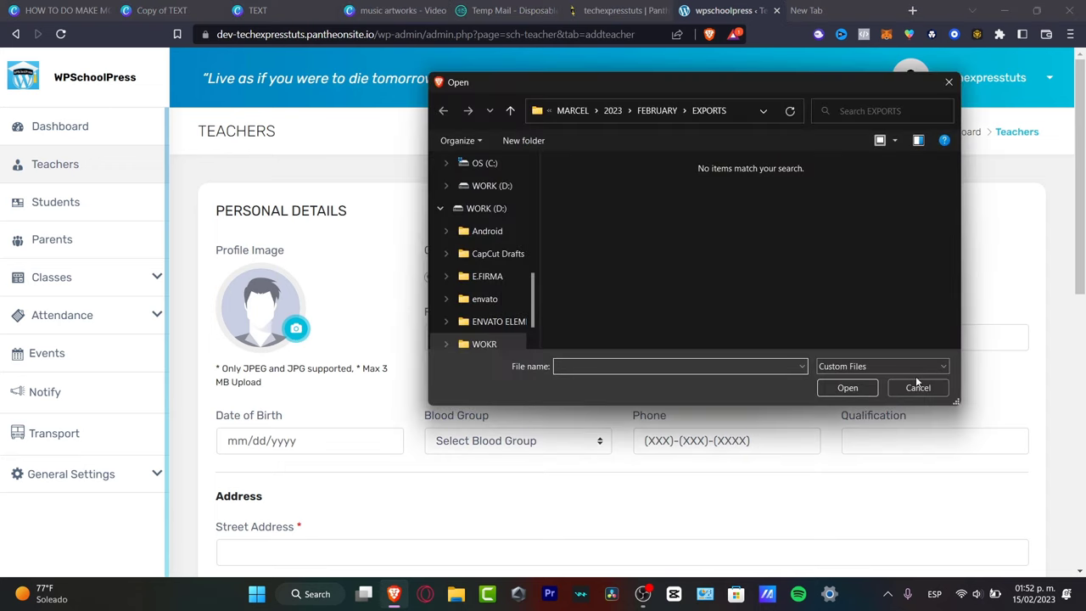
{"action": "left_click", "coordinate": [923, 392]}
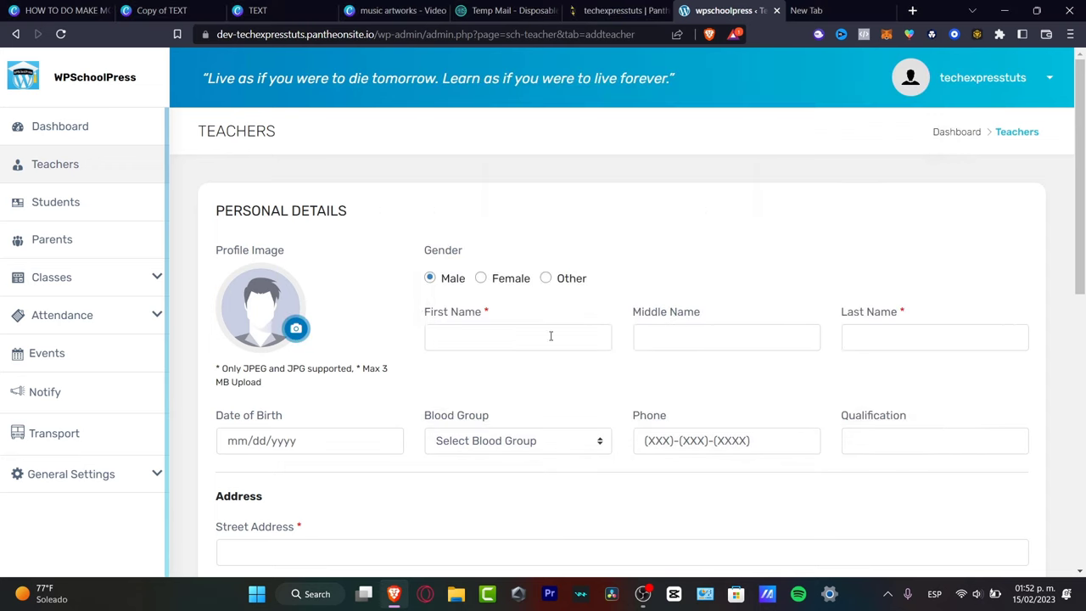
{"action": "left_click", "coordinate": [499, 331]}
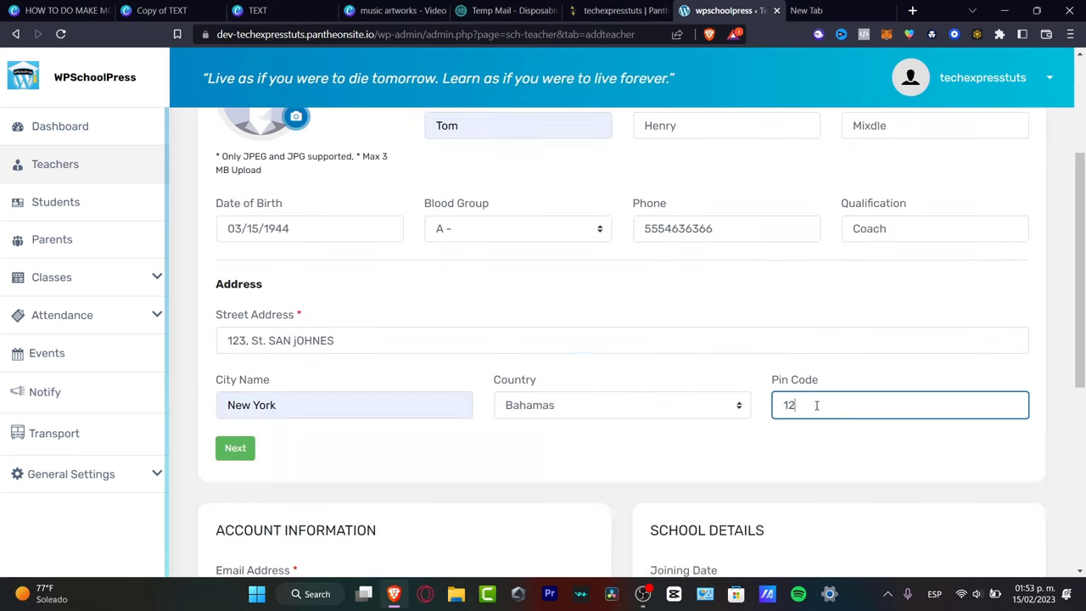
{"action": "type", "text": "32"}
{"action": "scroll", "coordinate": [836, 447], "scroll_direction": "down", "scroll_amount": 3}
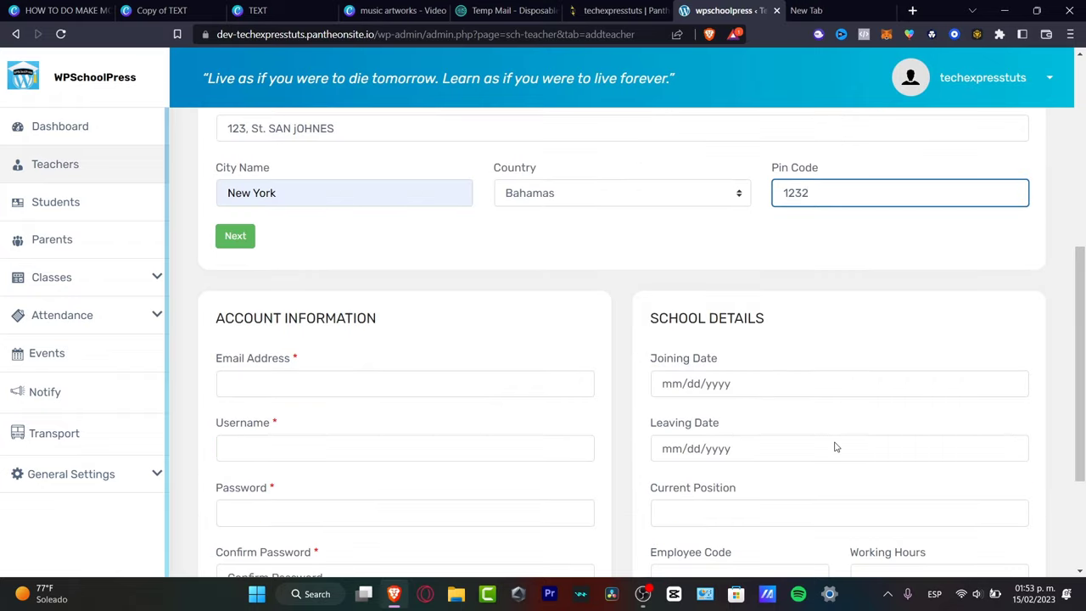
{"action": "scroll", "coordinate": [582, 316], "scroll_direction": "down", "scroll_amount": 3}
{"action": "scroll", "coordinate": [582, 316], "scroll_direction": "up", "scroll_amount": 10}
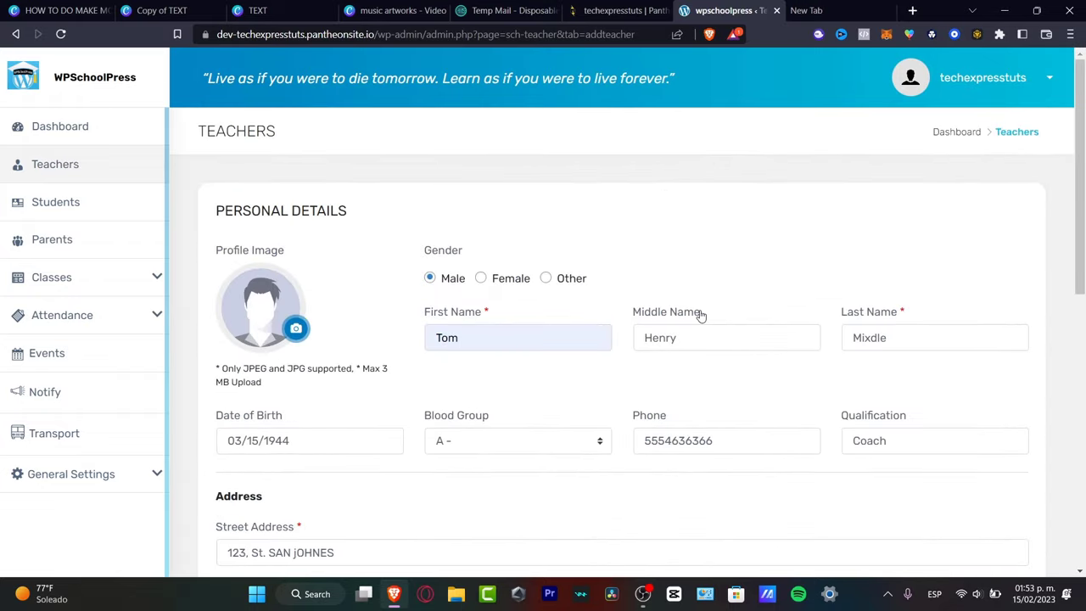
{"action": "scroll", "coordinate": [769, 384], "scroll_direction": "down", "scroll_amount": 10}
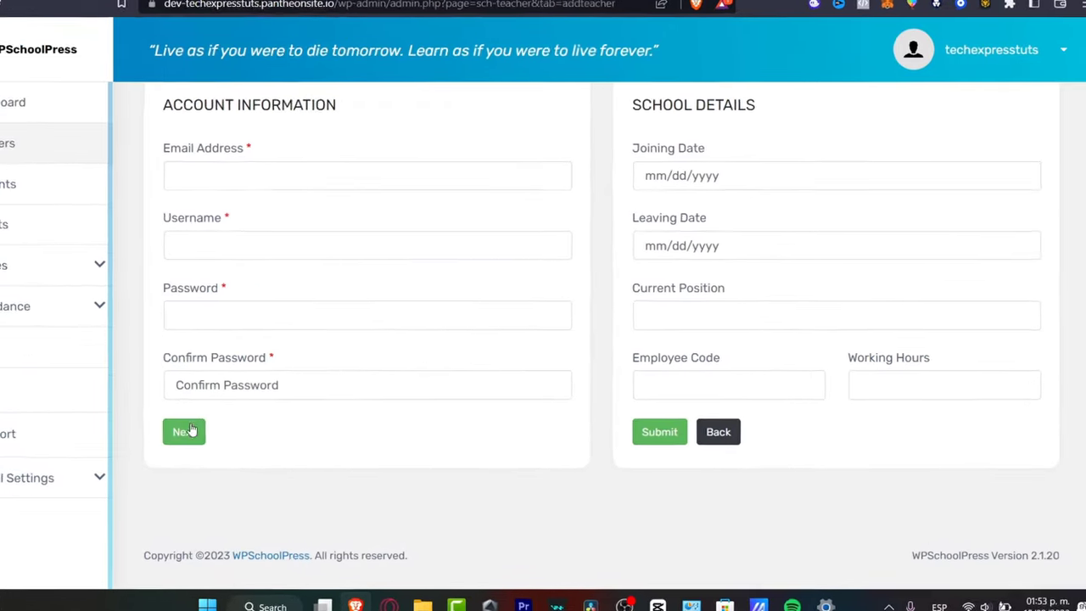
{"action": "scroll", "coordinate": [482, 376], "scroll_direction": "up", "scroll_amount": 5}
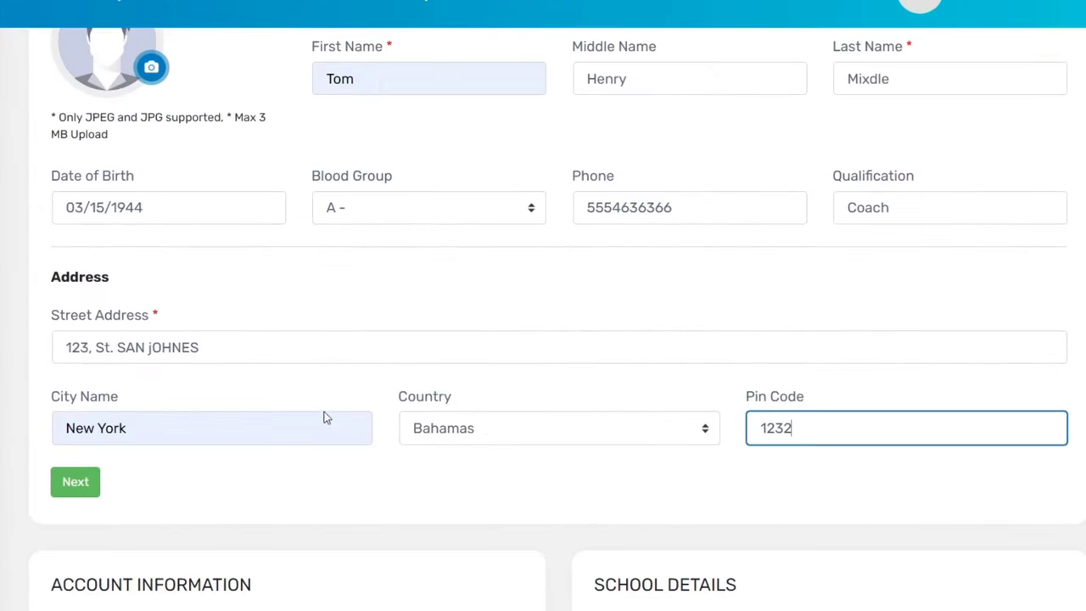
Enter the teacher's e-mail, username and password, submit, and save the password in the browser.
{"action": "left_click", "coordinate": [224, 471]}
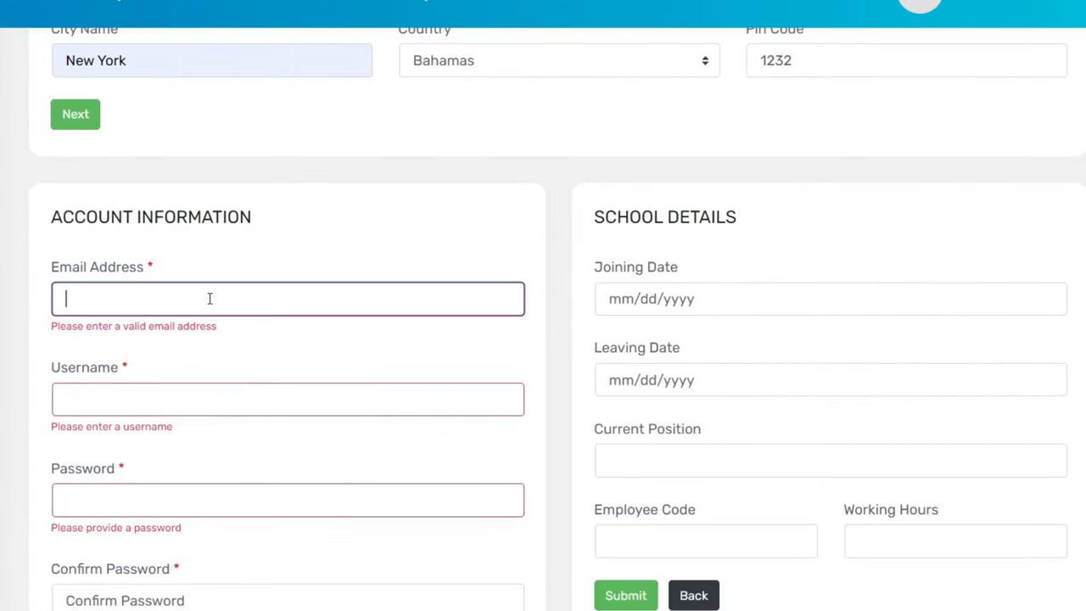
{"action": "type", "text": "example@example.com"}
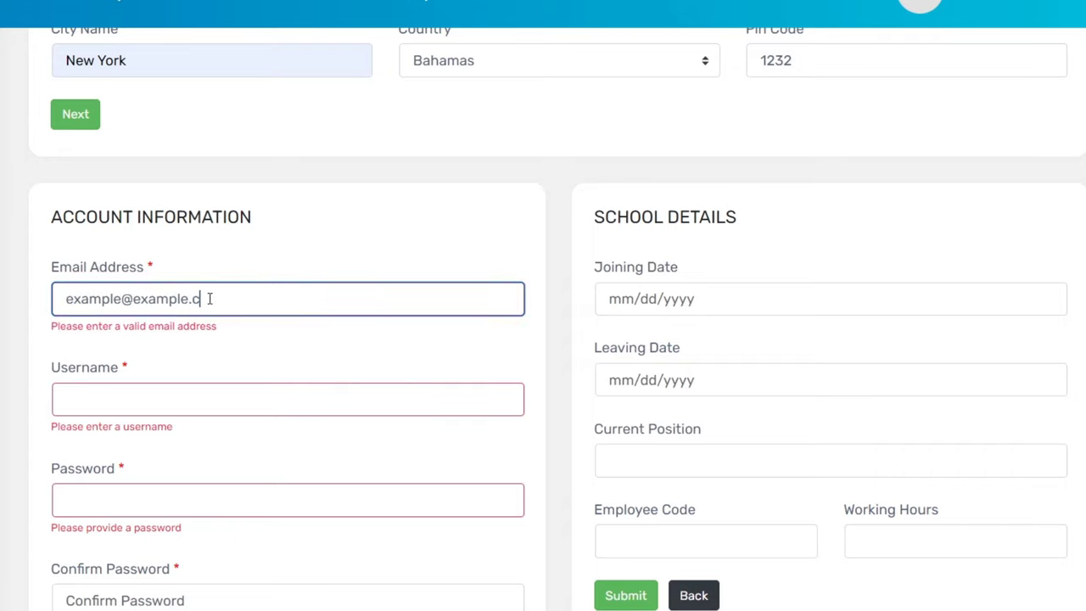
{"action": "left_click", "coordinate": [288, 386]}
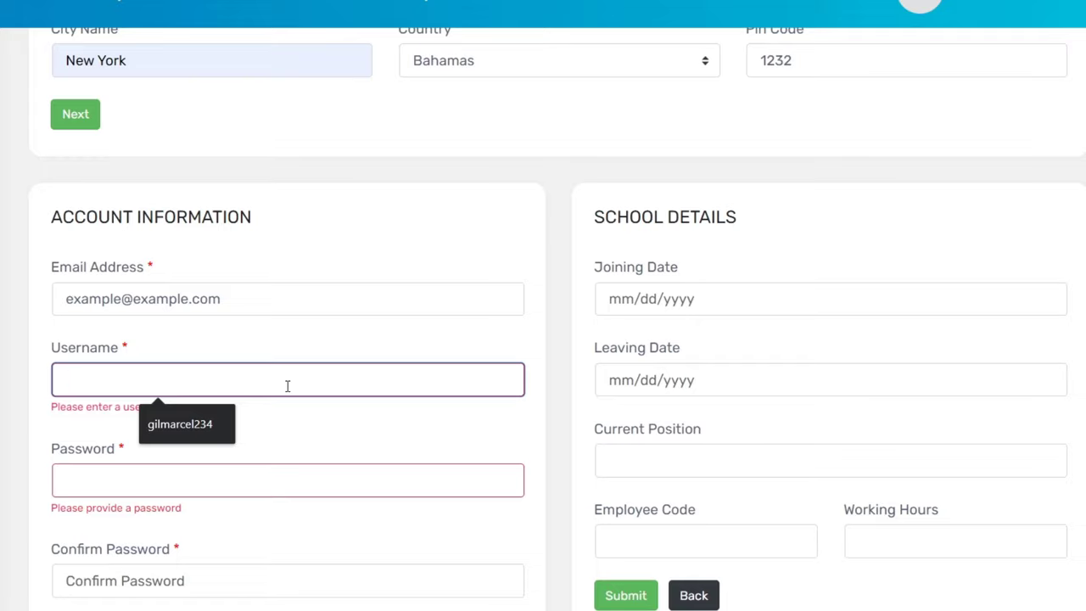
{"action": "type", "text": "example"}
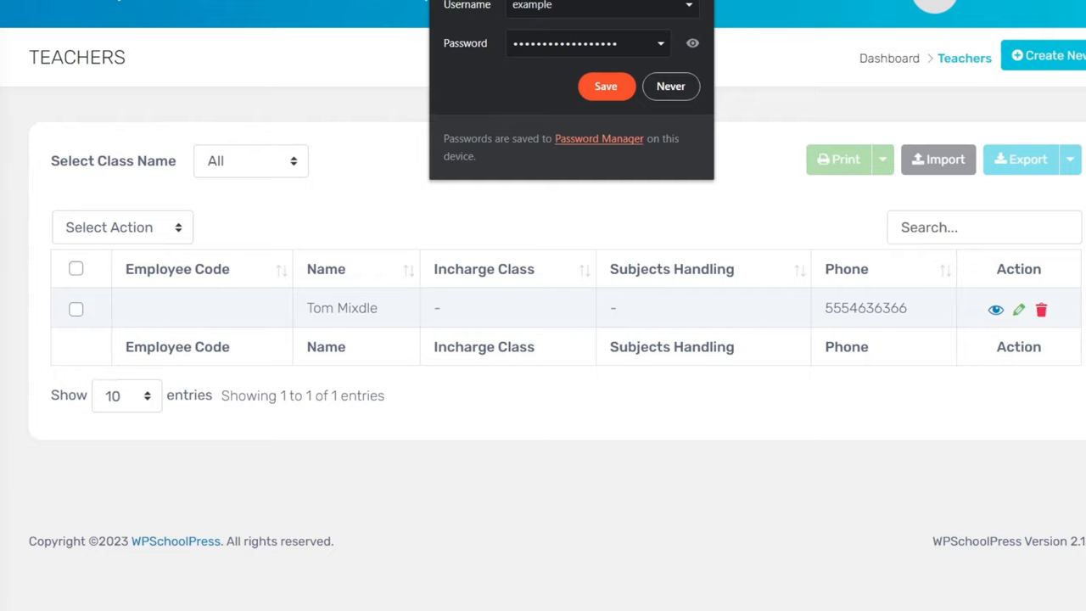
{"action": "left_click", "coordinate": [606, 86]}
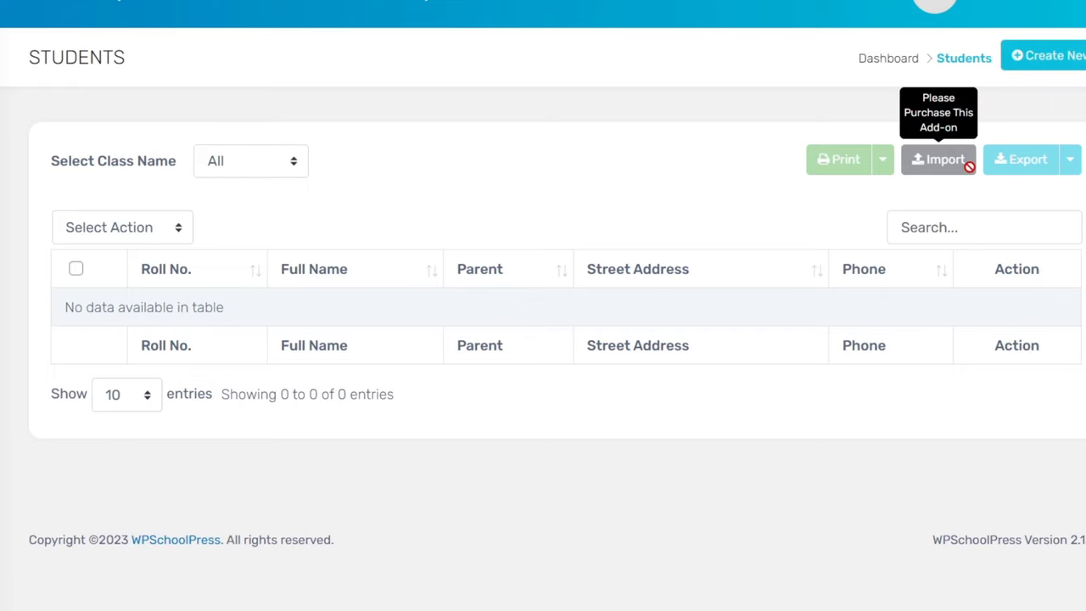
Scroll through the new student form without saving, then go to the empty Parents list.
{"action": "left_click", "coordinate": [1046, 56]}
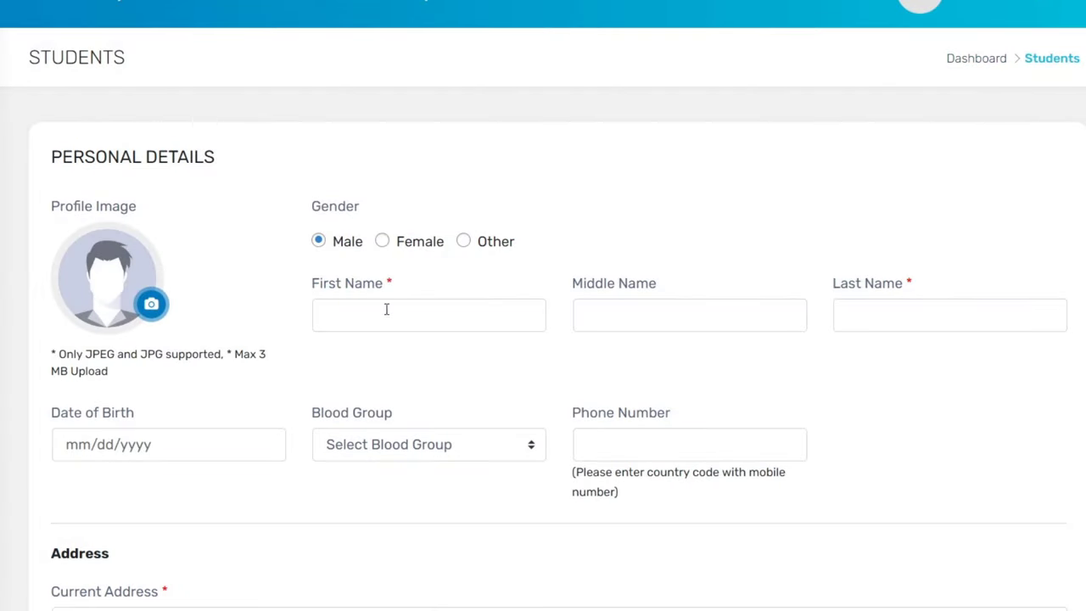
{"action": "scroll", "coordinate": [711, 311], "scroll_direction": "down", "scroll_amount": 3}
{"action": "scroll", "coordinate": [711, 312], "scroll_direction": "down", "scroll_amount": 3}
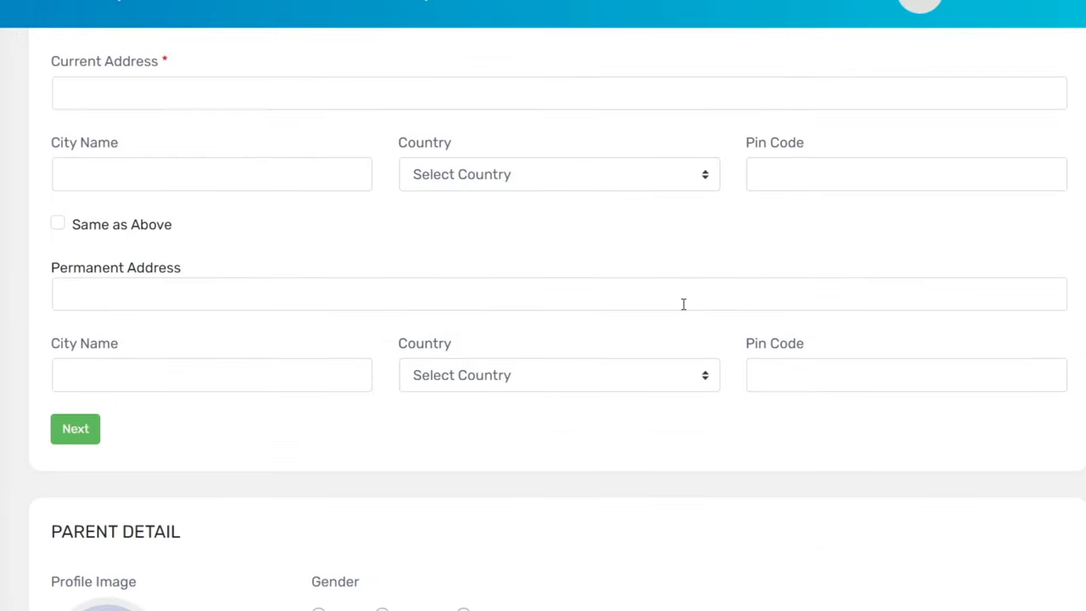
{"action": "scroll", "coordinate": [684, 304], "scroll_direction": "down", "scroll_amount": 3}
{"action": "scroll", "coordinate": [271, 345], "scroll_direction": "down", "scroll_amount": 3}
{"action": "scroll", "coordinate": [275, 354], "scroll_direction": "down", "scroll_amount": 3}
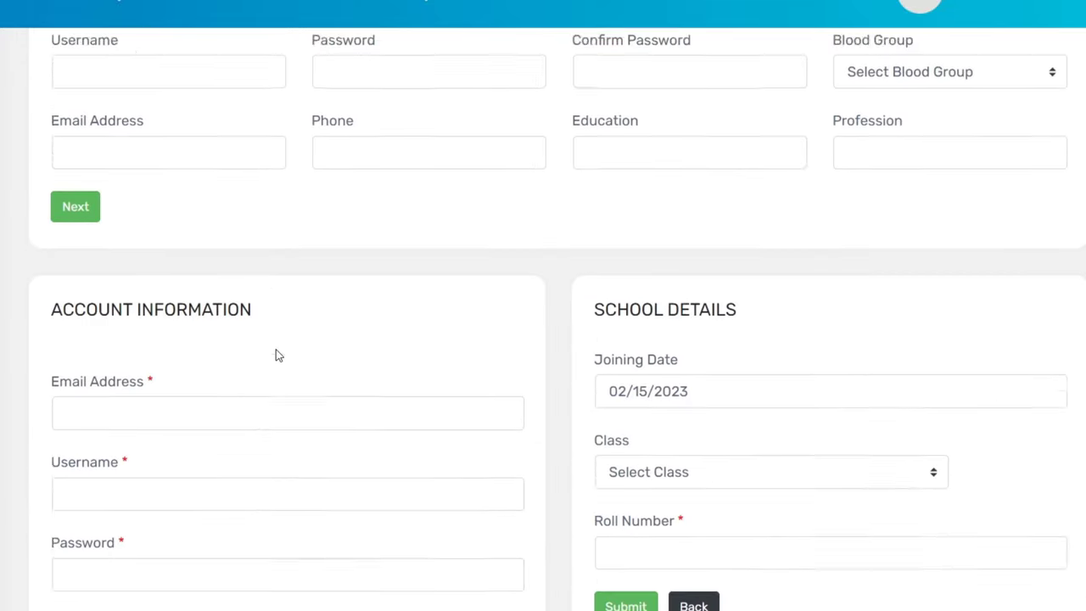
{"action": "scroll", "coordinate": [279, 353], "scroll_direction": "down", "scroll_amount": 1}
{"action": "scroll", "coordinate": [275, 332], "scroll_direction": "down", "scroll_amount": 2}
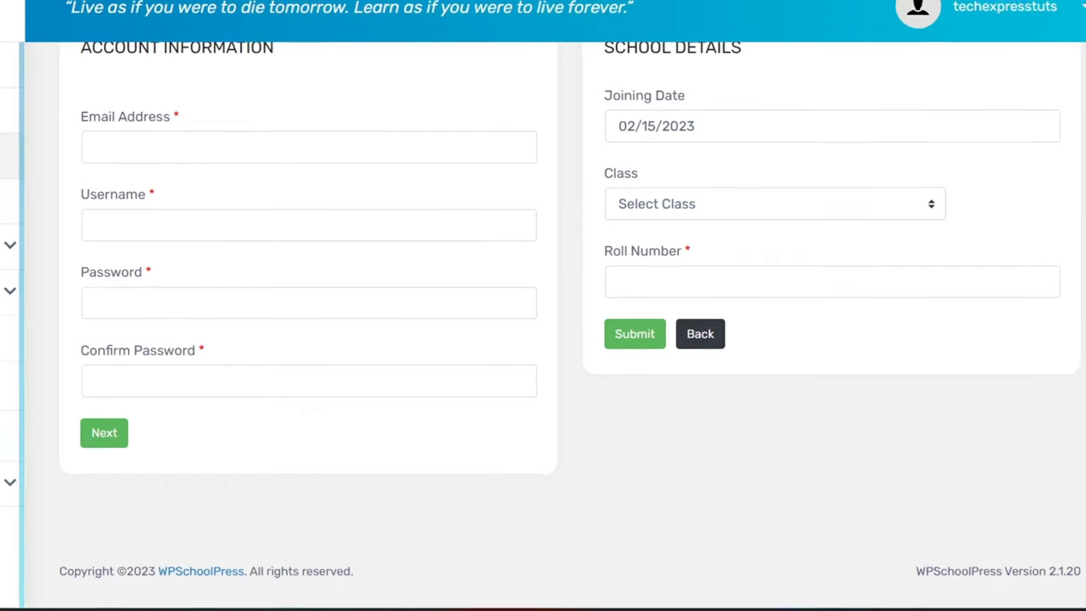
{"action": "left_click", "coordinate": [111, 243]}
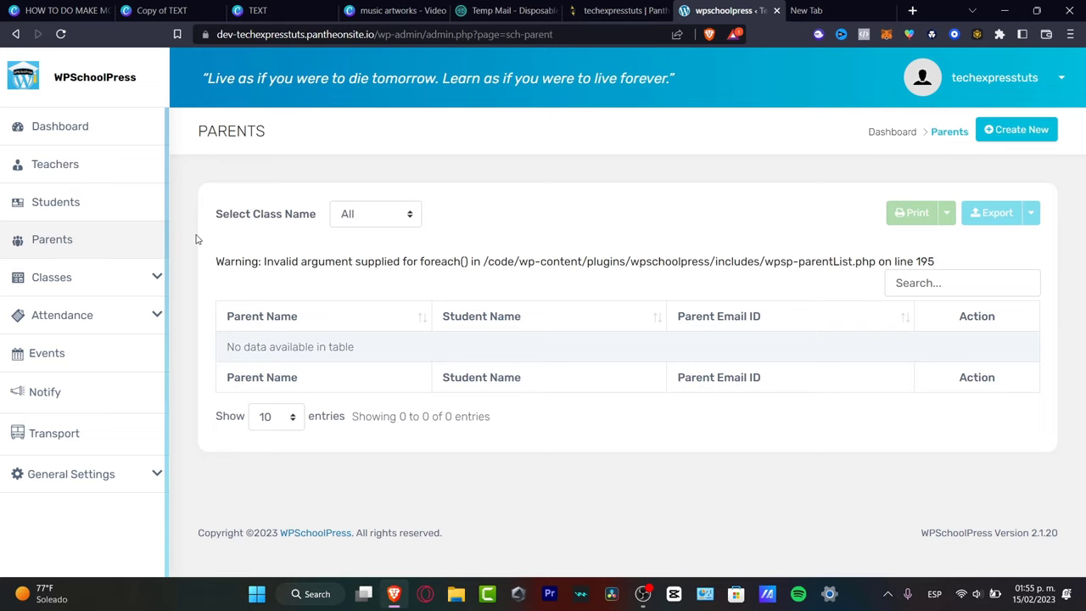
Open a new class form from the Classes list.
{"action": "left_click", "coordinate": [126, 273]}
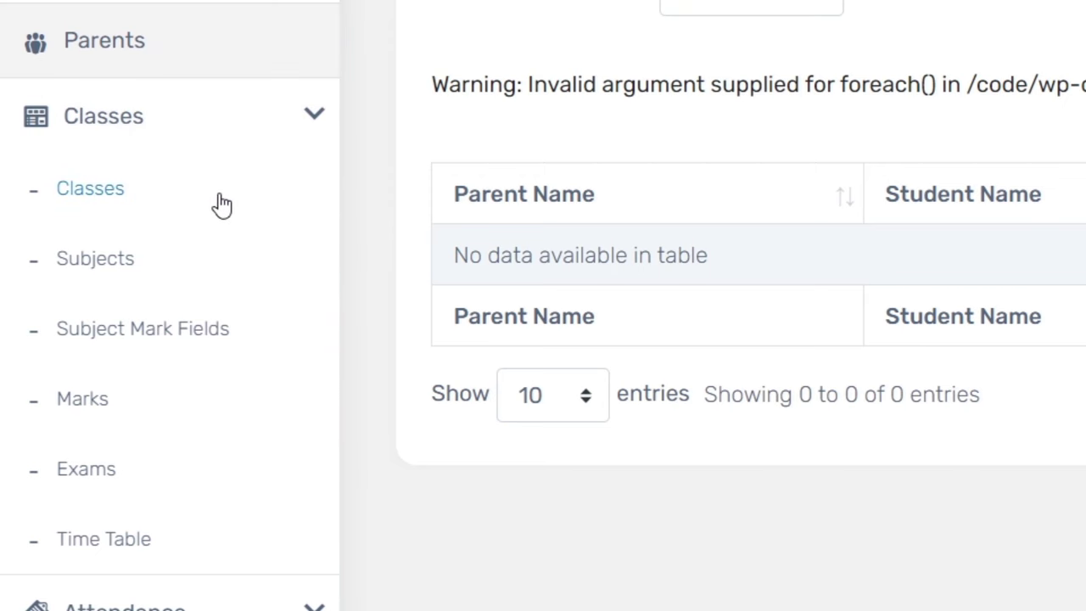
{"action": "left_click", "coordinate": [220, 204]}
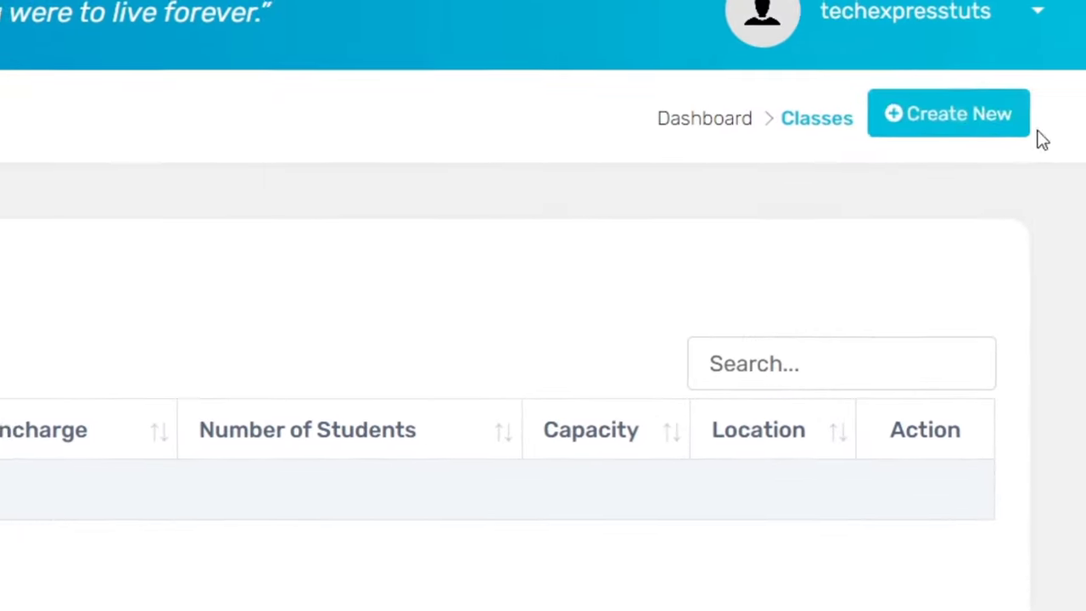
{"action": "left_click", "coordinate": [994, 114]}
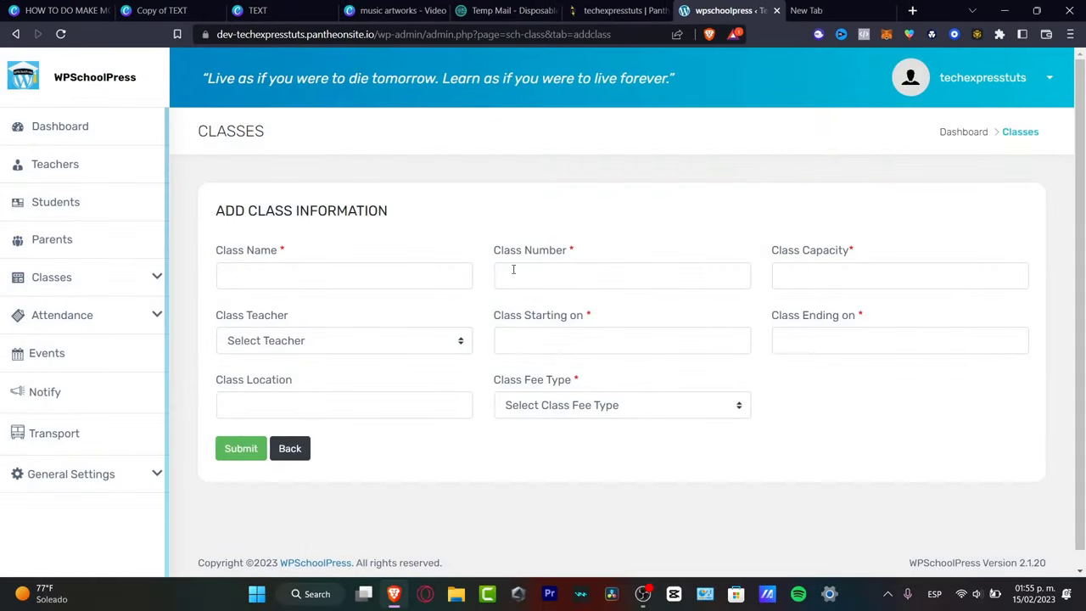
Enter class name Gym, number 1, capacity 12 and start date 17 February 2023.
{"action": "left_click", "coordinate": [440, 275]}
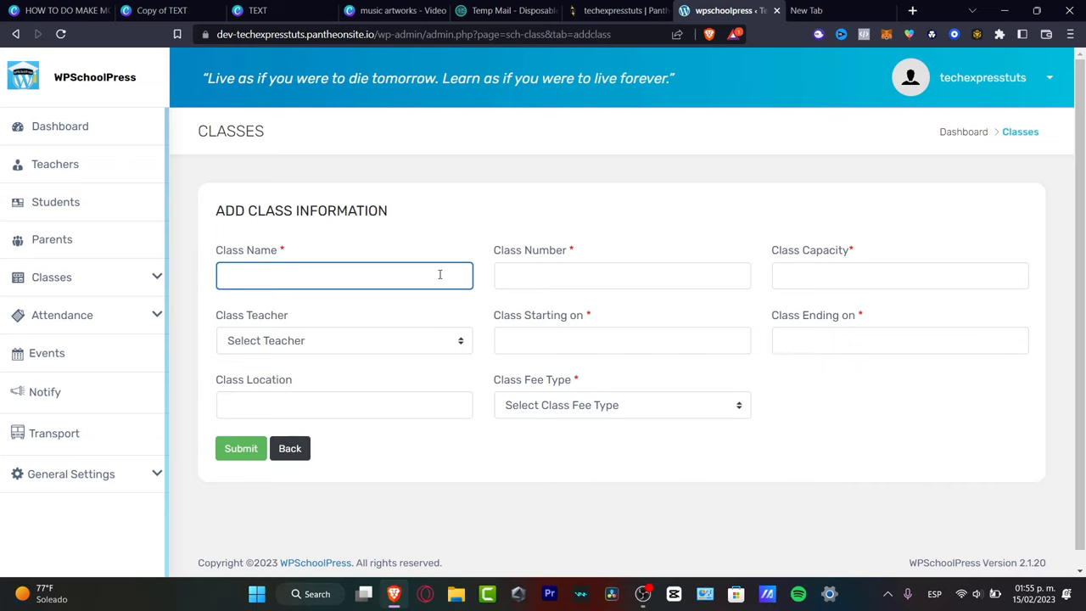
{"action": "left_click", "coordinate": [600, 280]}
{"action": "type", "text": "1"}
{"action": "left_click", "coordinate": [928, 278]}
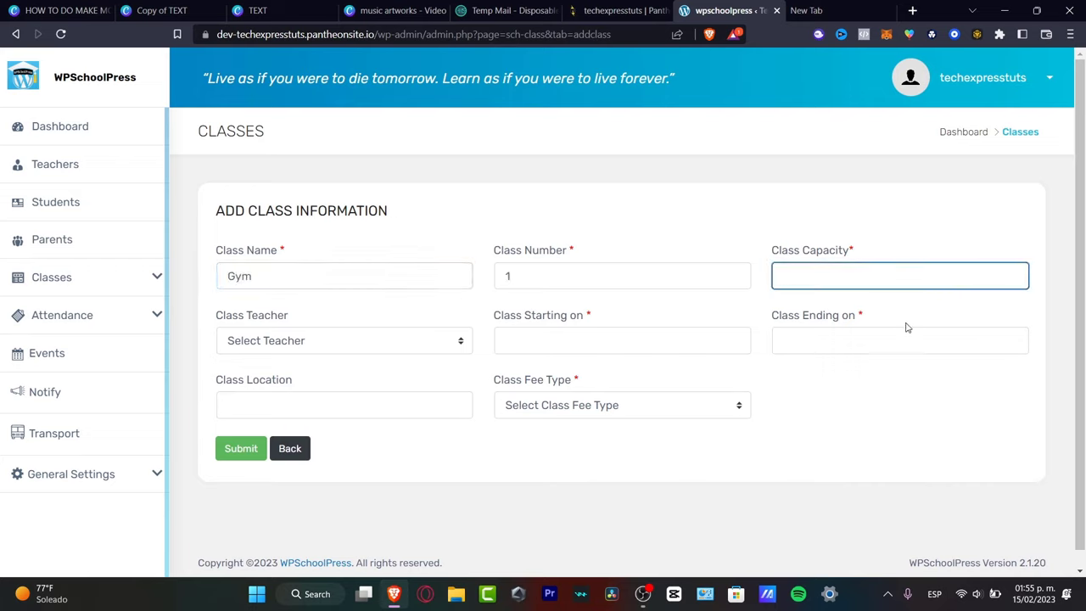
{"action": "type", "text": "12"}
{"action": "left_click", "coordinate": [647, 342]}
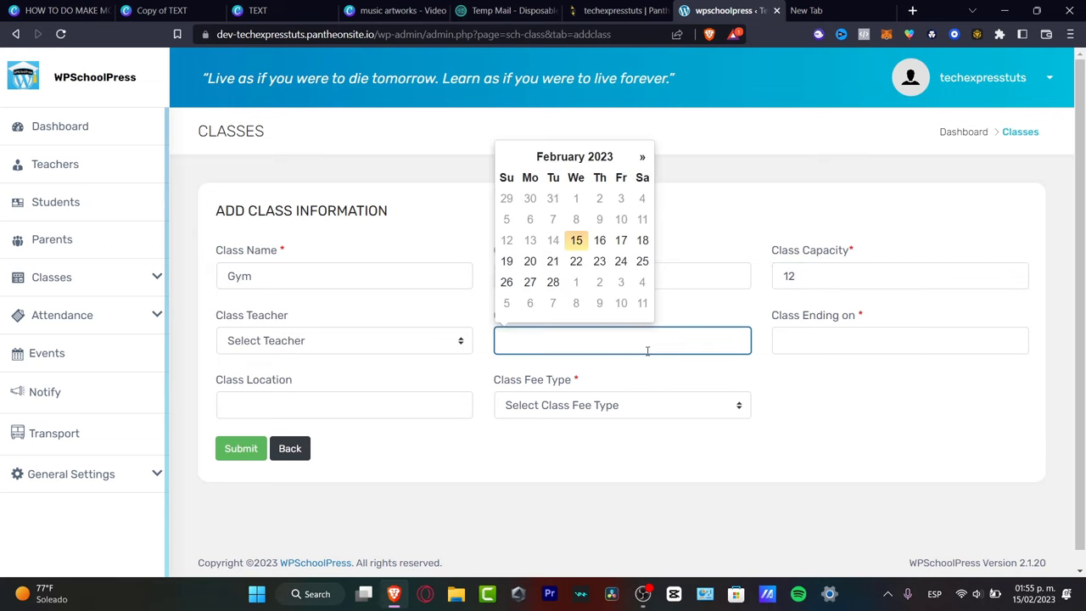
{"action": "left_click", "coordinate": [622, 242]}
Set location Online and fee type Free, assign the new teacher, and submit the class.
{"action": "left_click", "coordinate": [408, 405]}
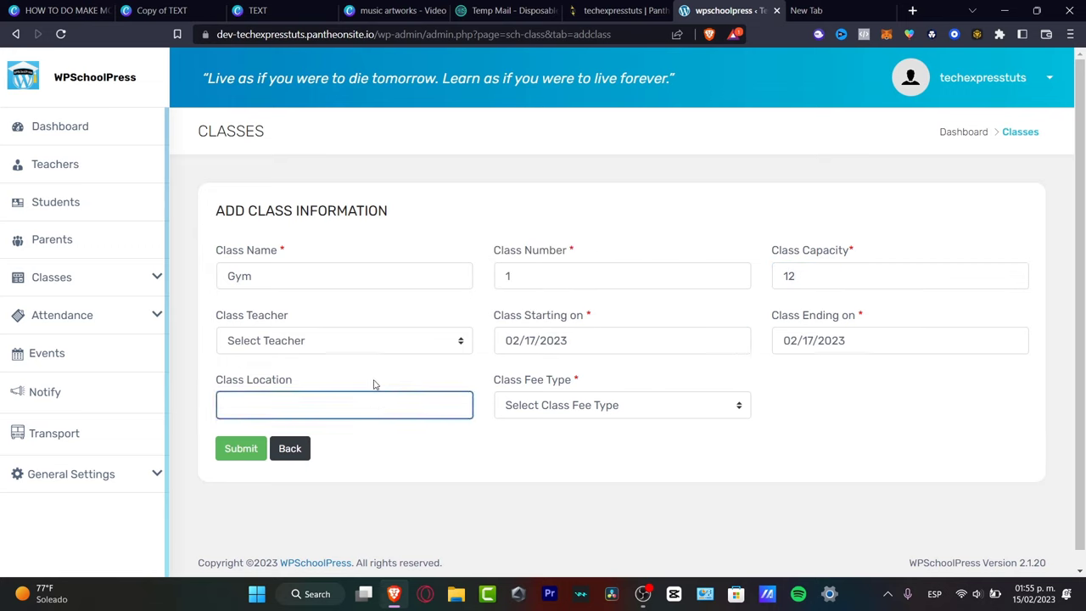
{"action": "left_click", "coordinate": [343, 341]}
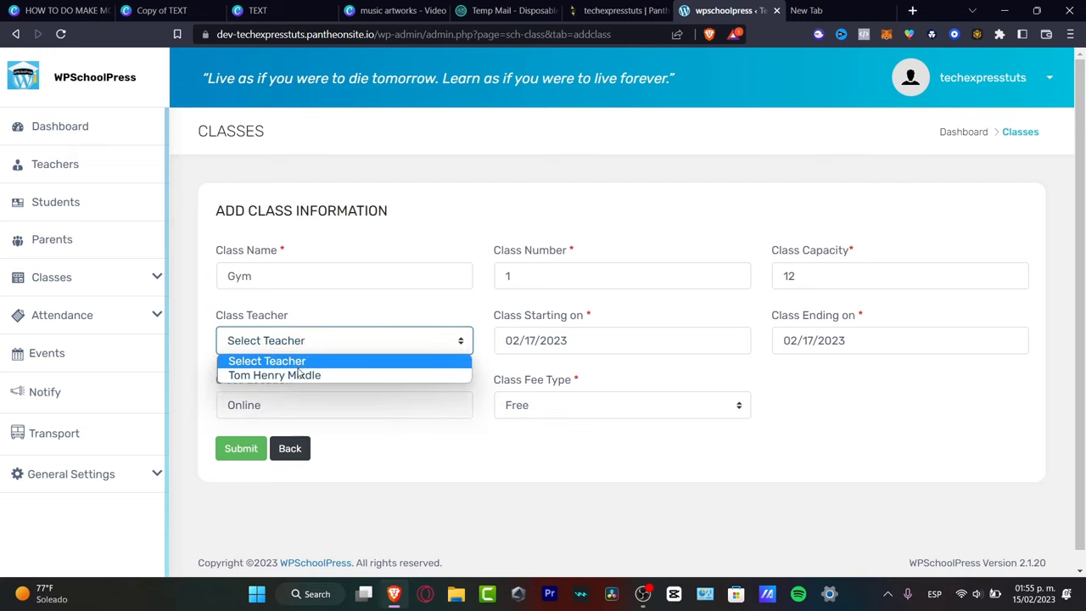
{"action": "left_click", "coordinate": [280, 375]}
{"action": "left_click", "coordinate": [247, 446]}
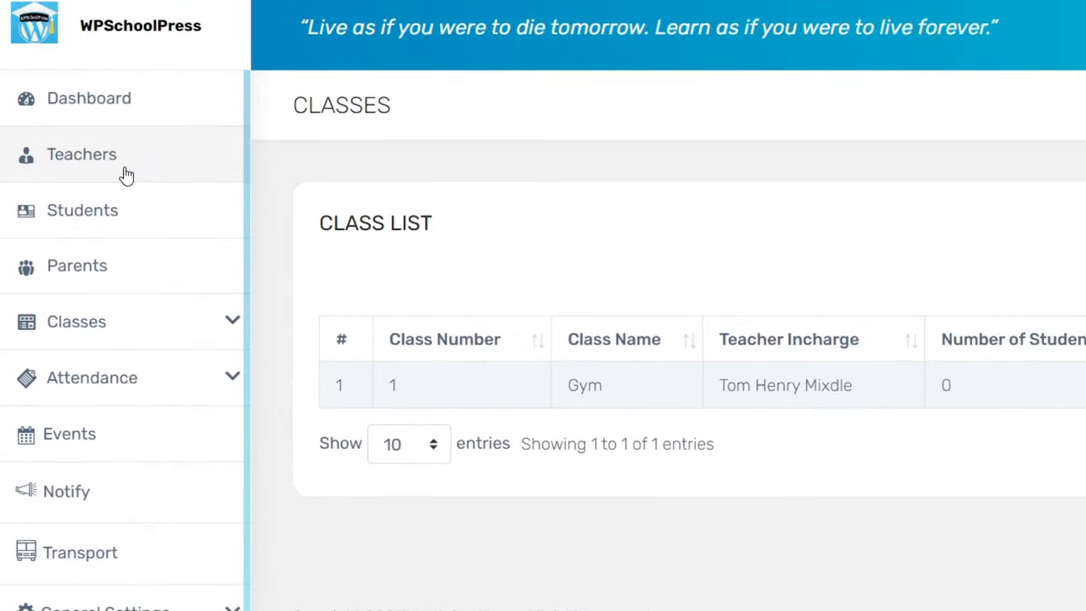
Check the Teachers, Events and Transport lists, then return to the wp-admin dashboard.
{"action": "left_click", "coordinate": [126, 174]}
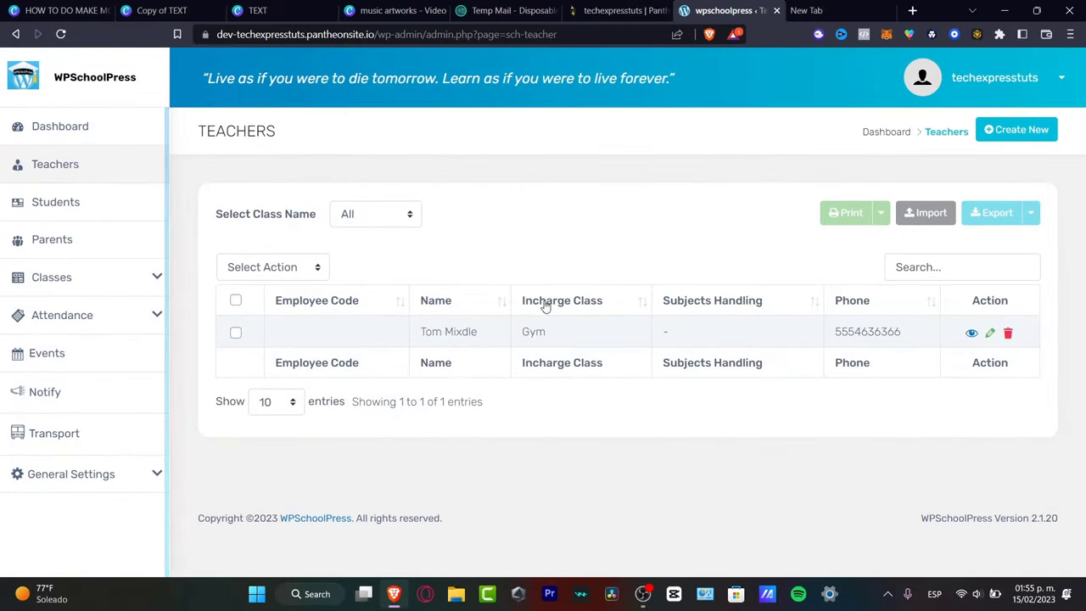
{"action": "left_click", "coordinate": [47, 353]}
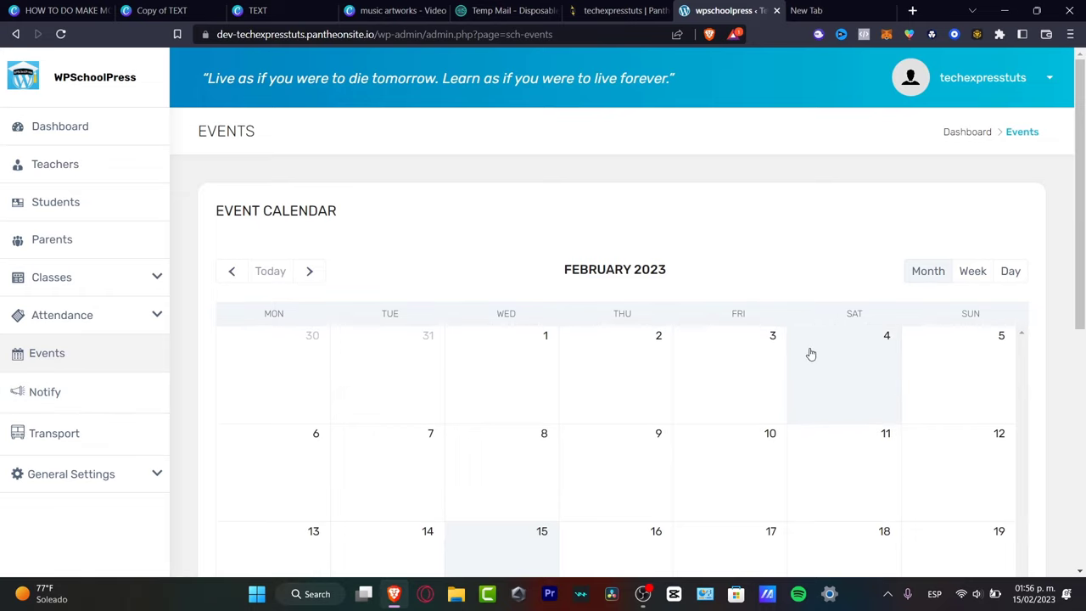
{"action": "scroll", "coordinate": [741, 357], "scroll_direction": "down", "scroll_amount": 3}
{"action": "left_click", "coordinate": [109, 431]}
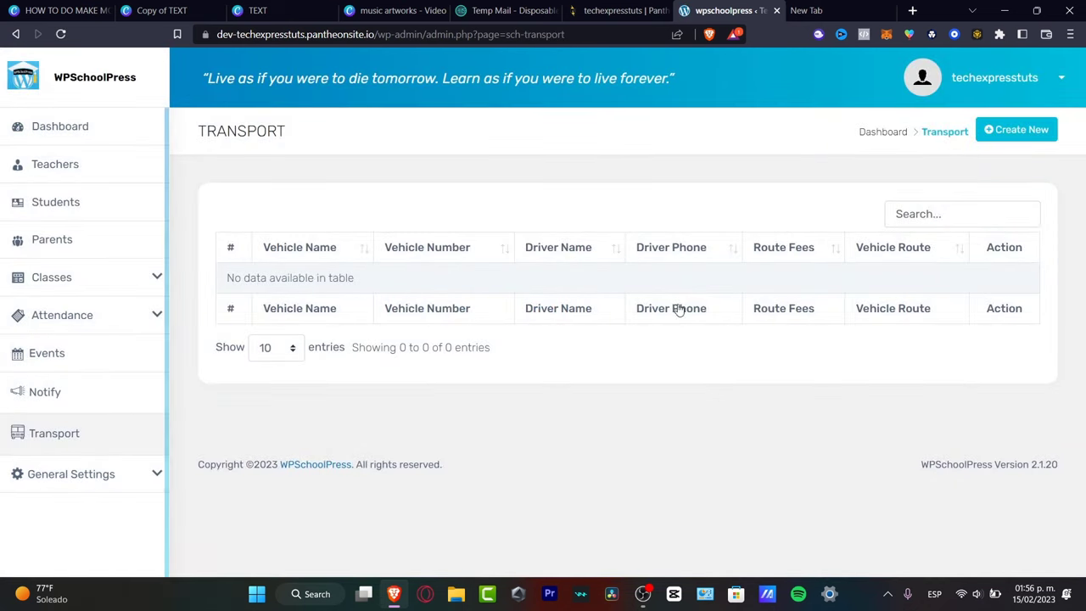
{"action": "left_click", "coordinate": [1055, 80]}
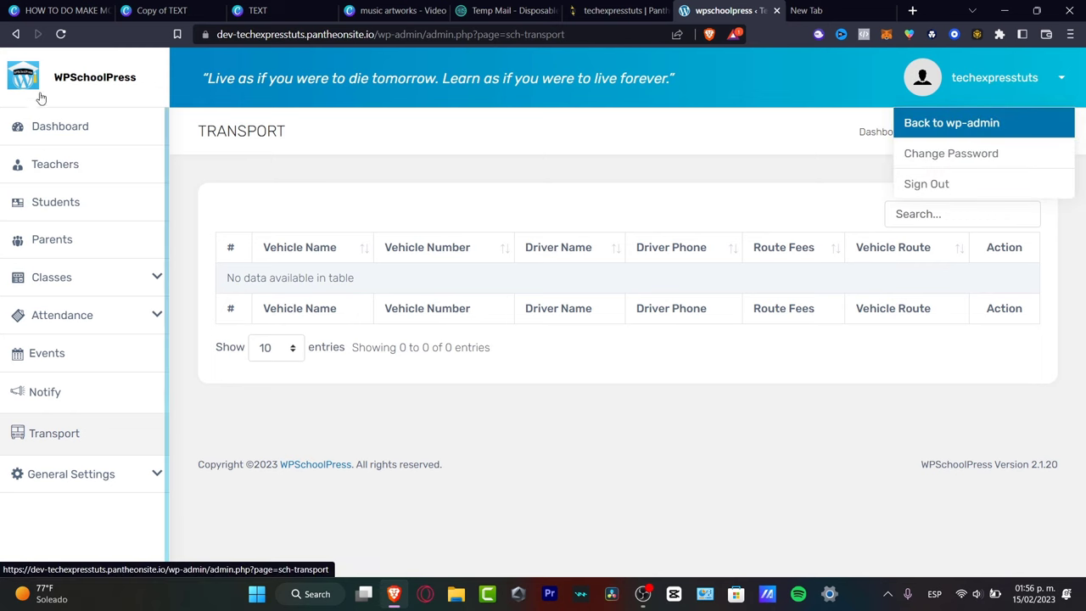
{"action": "left_click", "coordinate": [911, 127]}
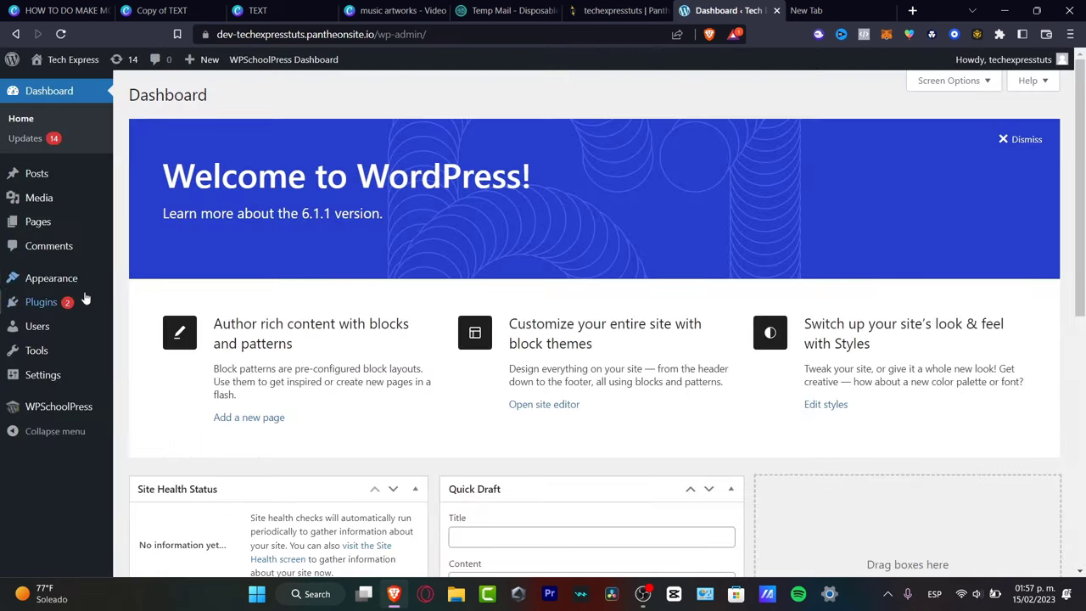
View the installed Plugins, then start a new page from the Pages list.
{"action": "left_click", "coordinate": [44, 302]}
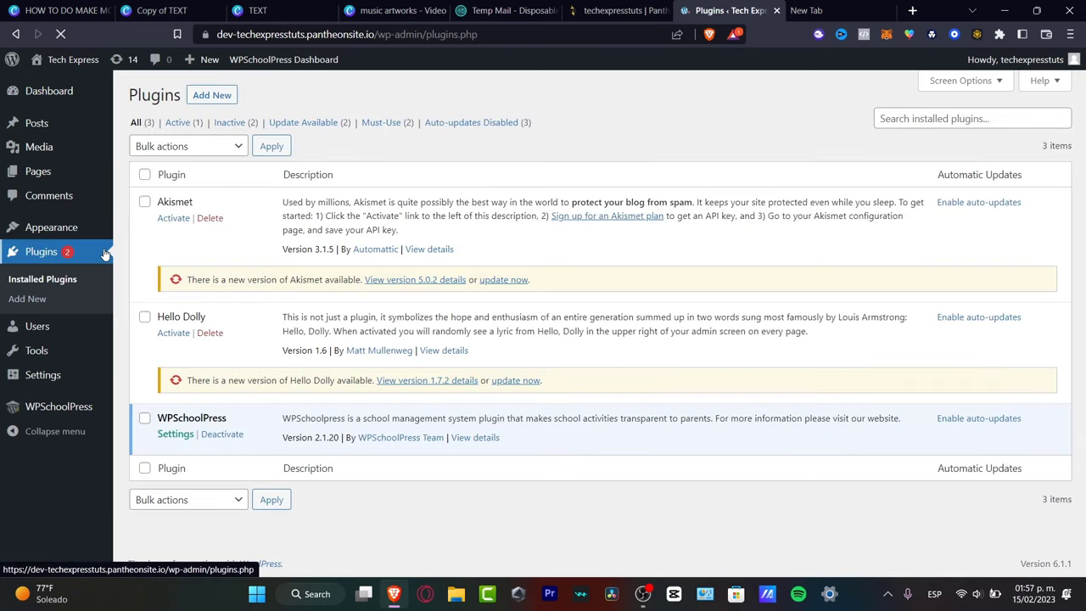
{"action": "left_click", "coordinate": [53, 172]}
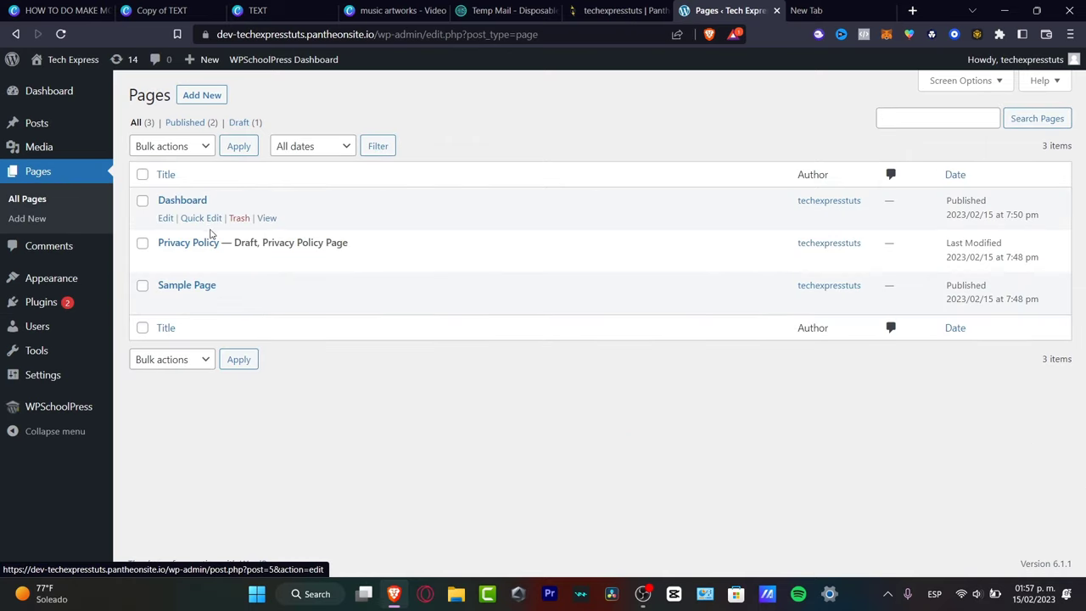
{"action": "left_click", "coordinate": [218, 100]}
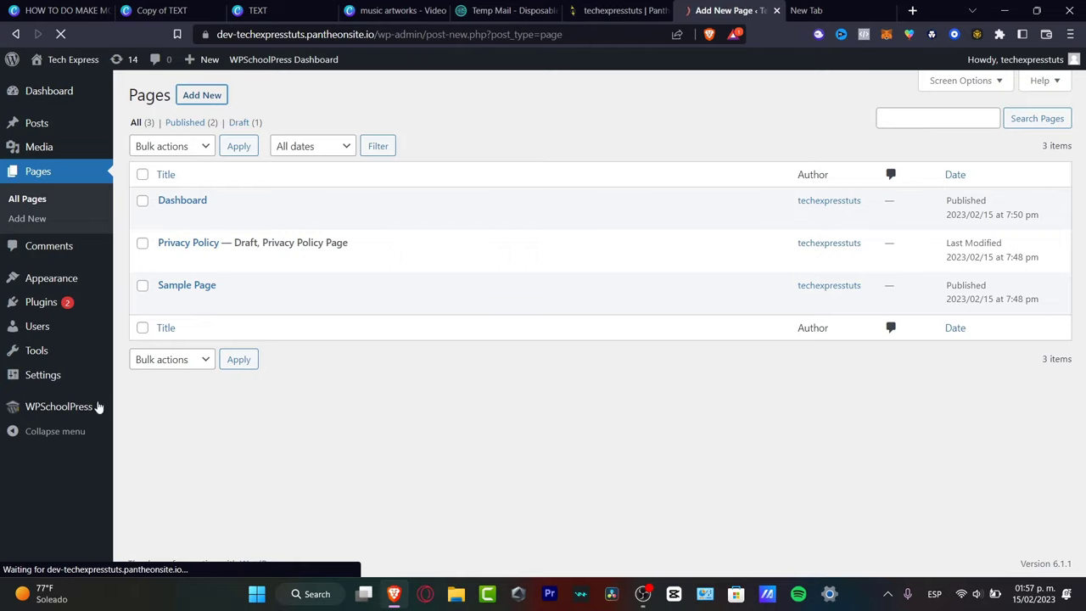